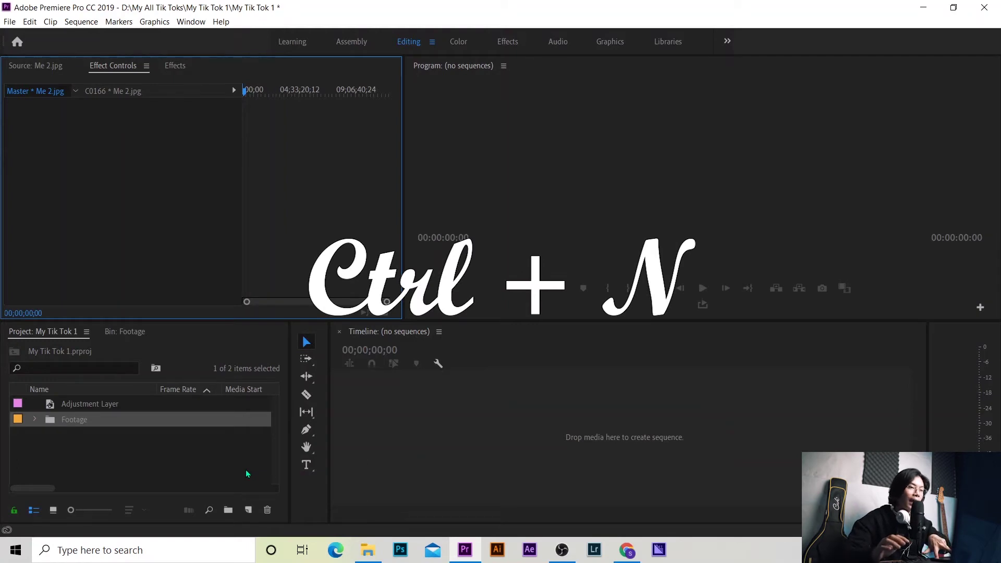
Step: Open the New Sequence dialog on Sequence Presets with the Digital SLR folder collapsed
{"action": "key", "text": "ctrl+n"}
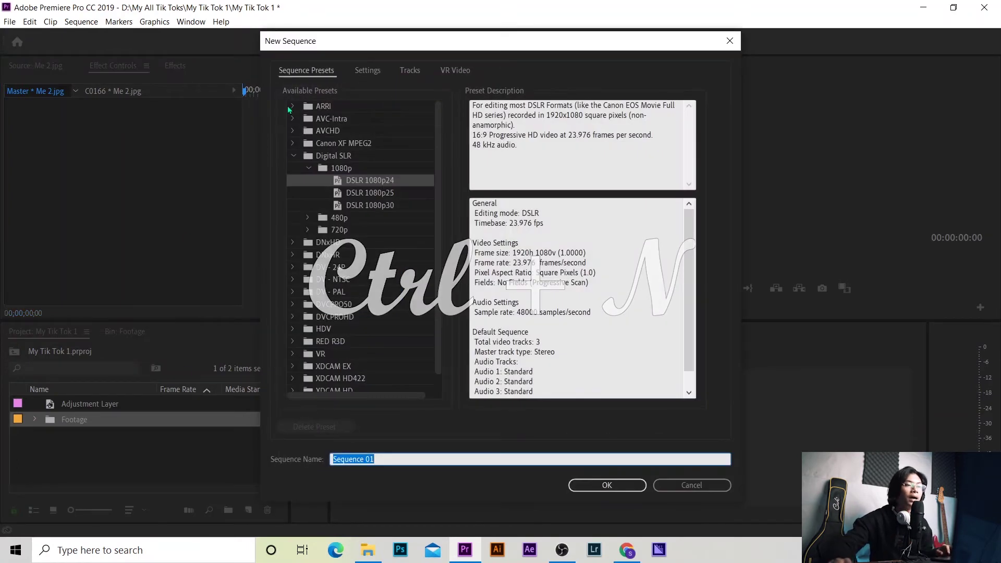
{"action": "left_click", "coordinate": [293, 156]}
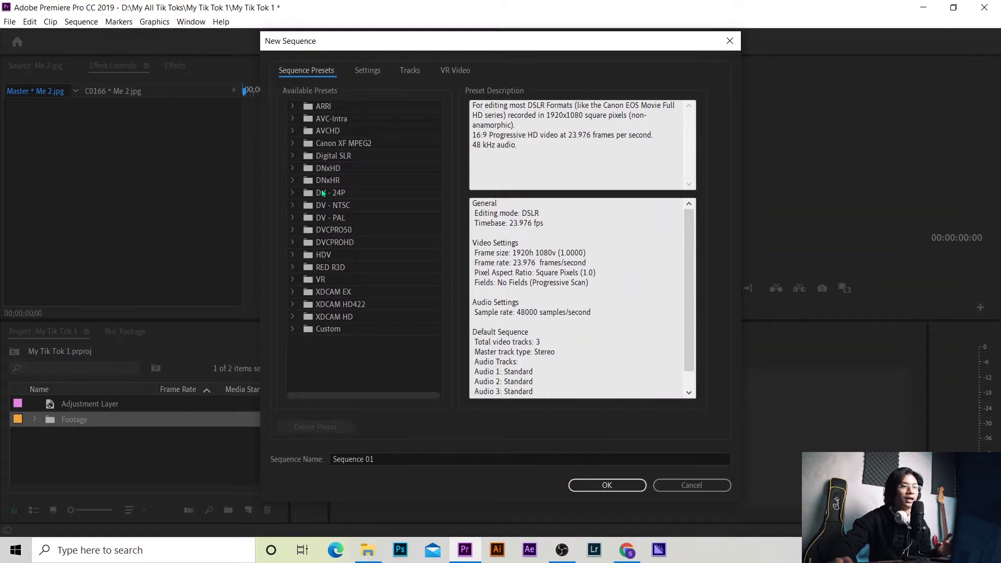
{"action": "left_click", "coordinate": [656, 483]}
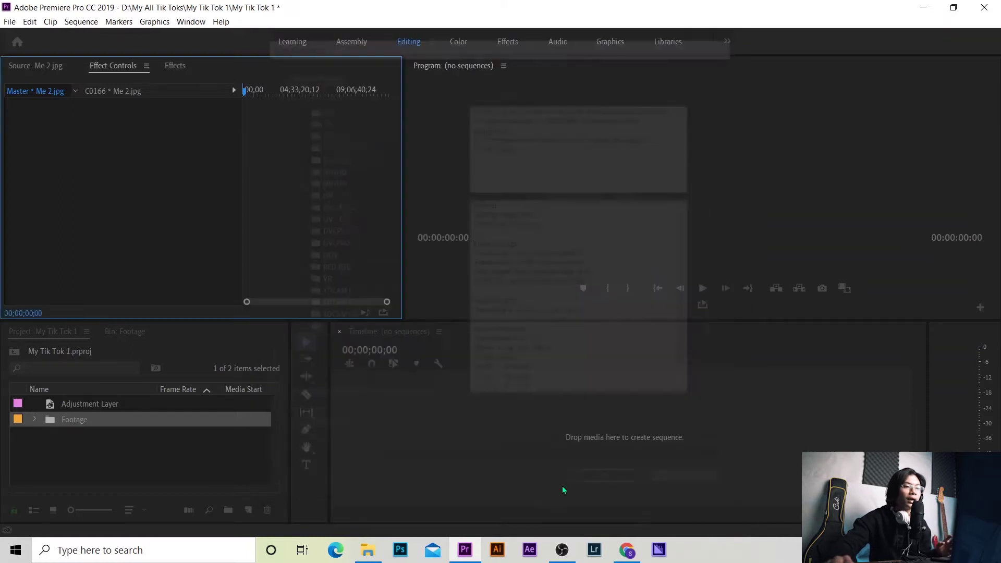
{"action": "left_click", "coordinate": [247, 510]}
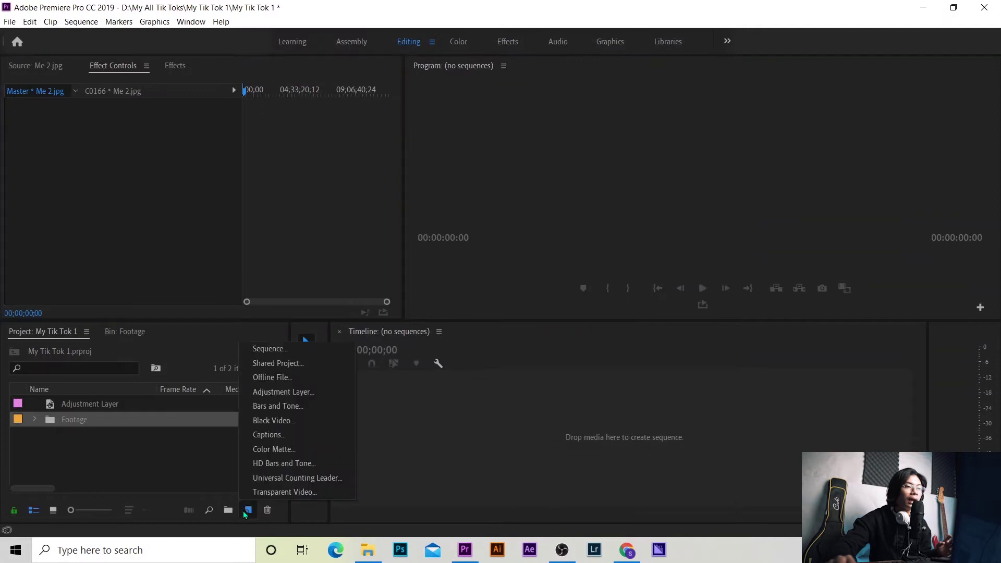
{"action": "left_click", "coordinate": [267, 352]}
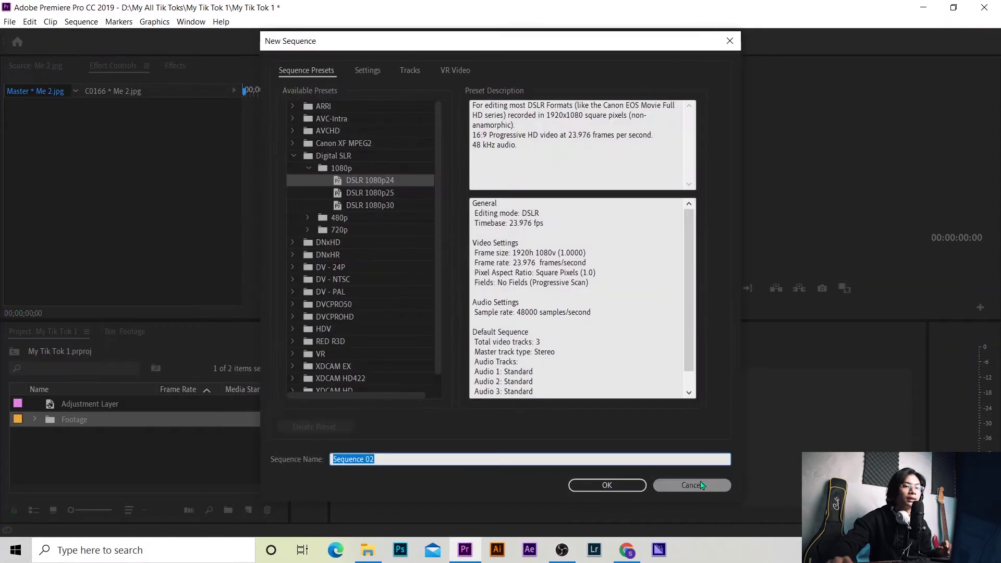
{"action": "left_click", "coordinate": [701, 484]}
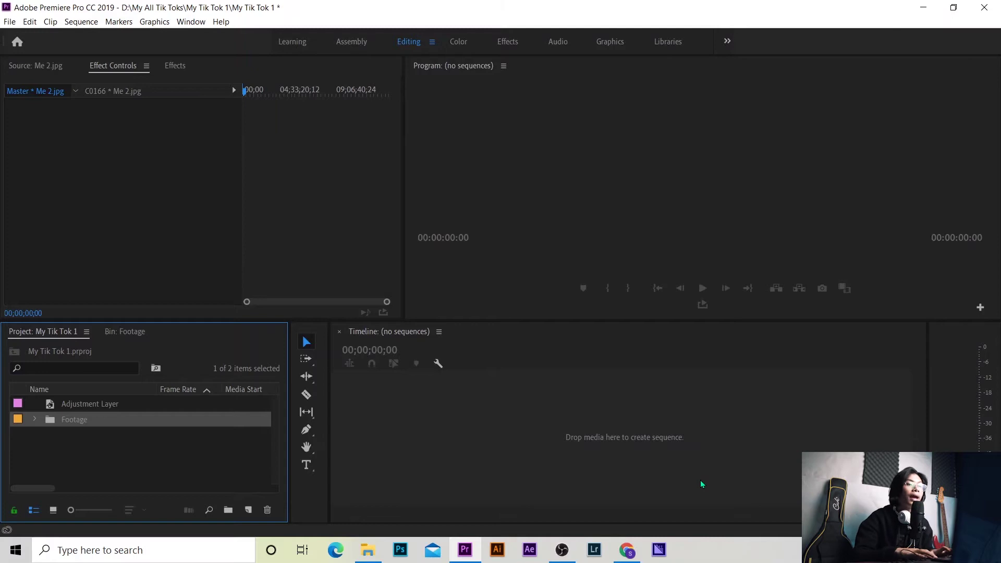
{"action": "key", "text": "ctrl+n"}
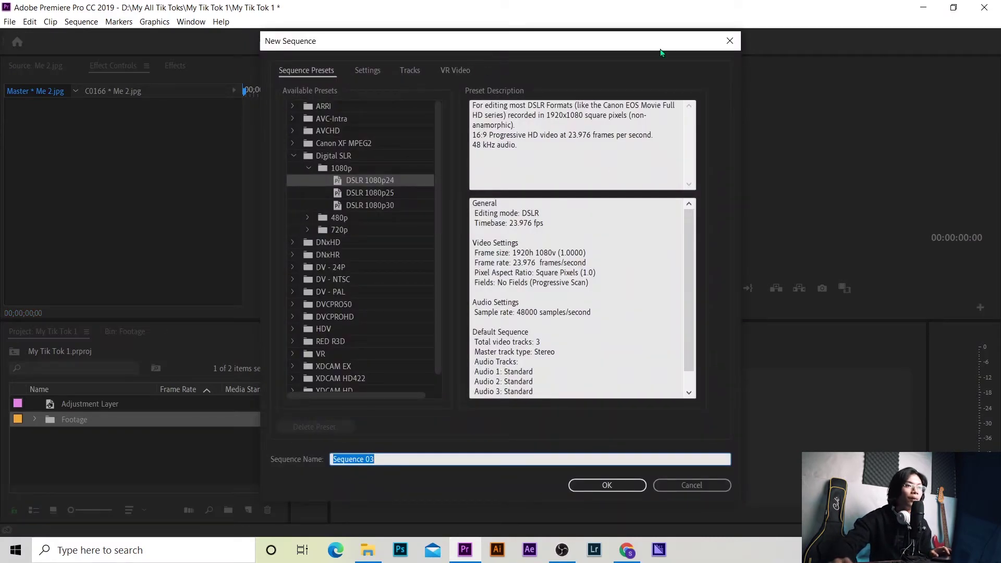
{"action": "left_click", "coordinate": [295, 155]}
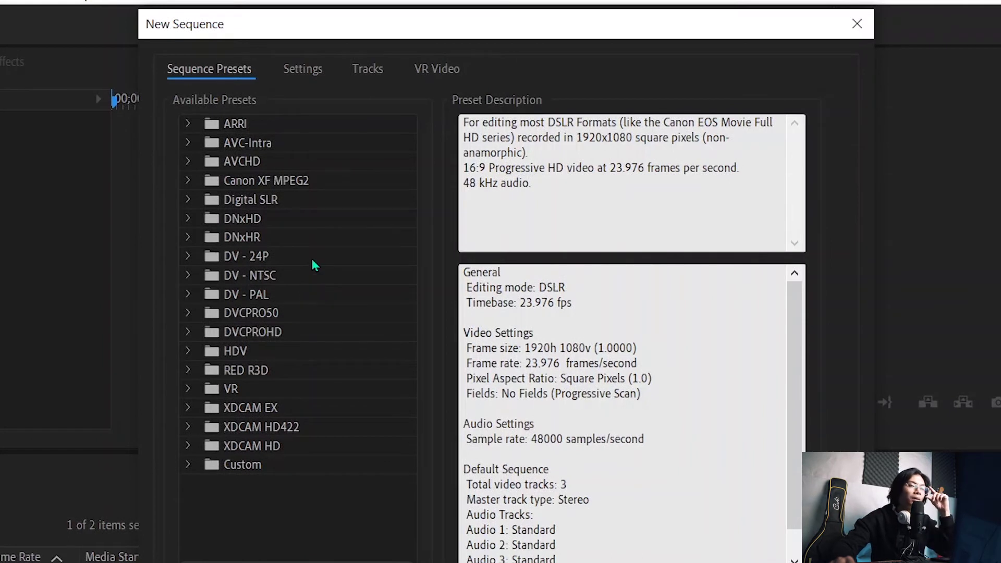
Step: On the Settings page, set Editing Mode to Custom and Timebase to 30.00 frames/second
{"action": "left_click", "coordinate": [310, 75]}
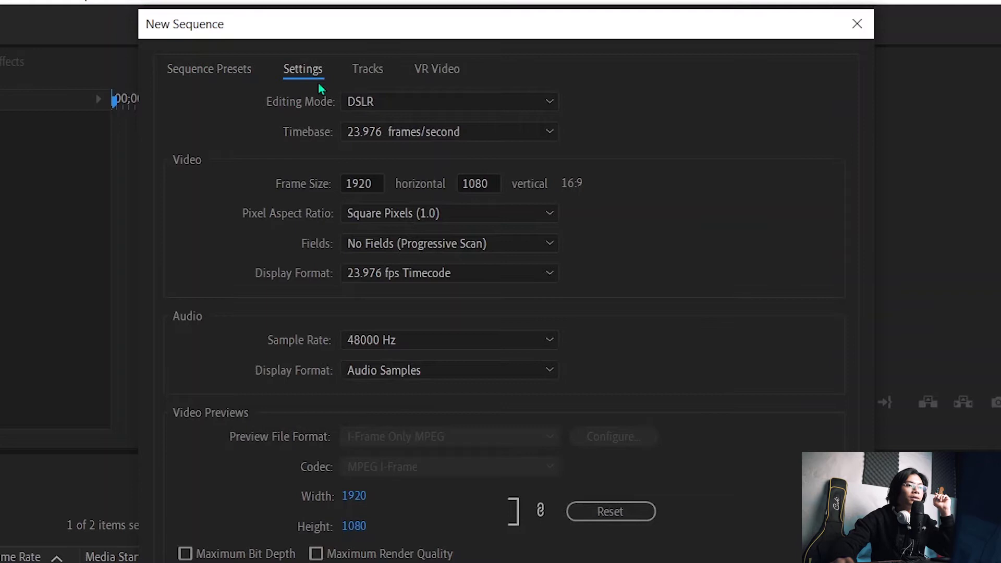
{"action": "left_click", "coordinate": [370, 103]}
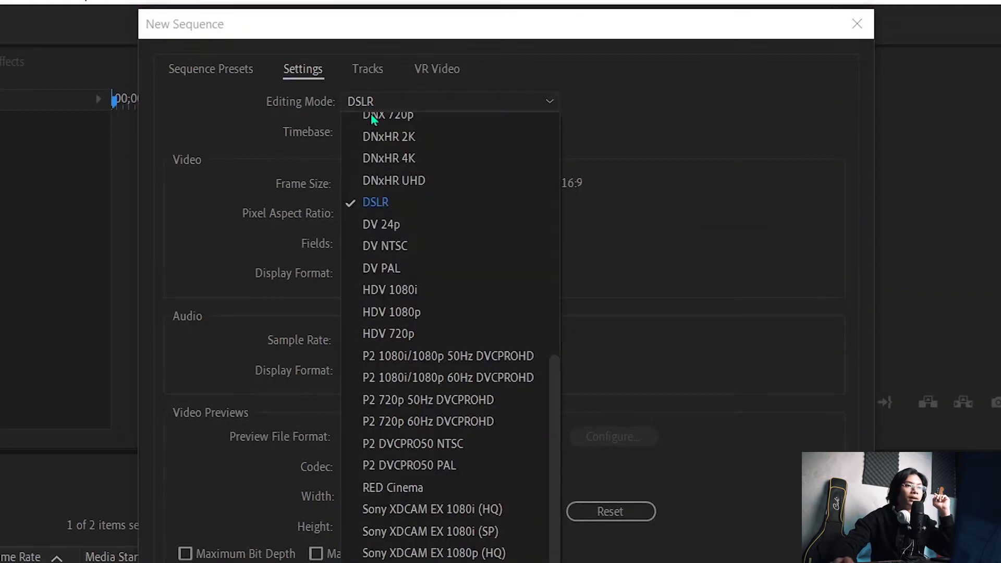
{"action": "left_click", "coordinate": [388, 124]}
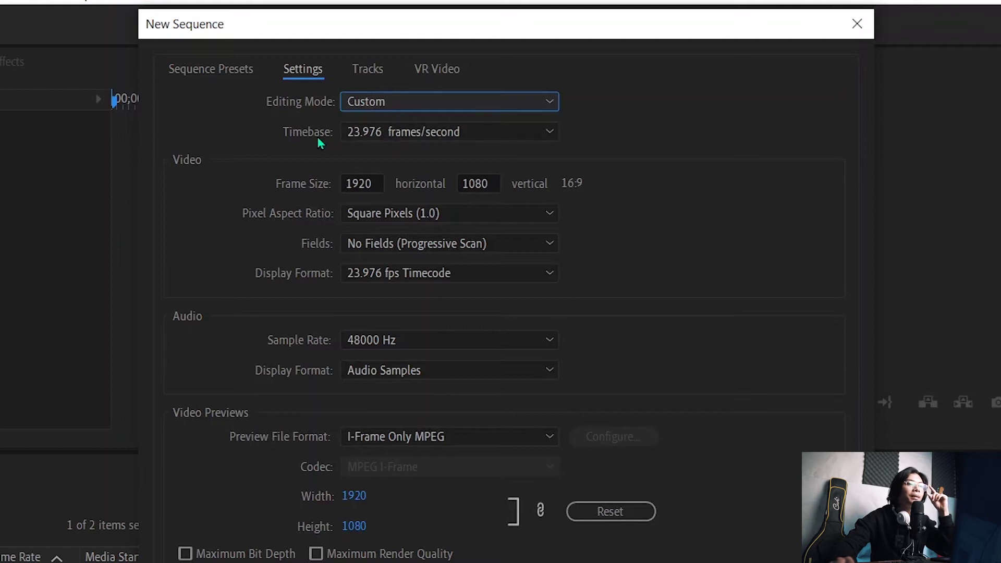
{"action": "left_click", "coordinate": [440, 135]}
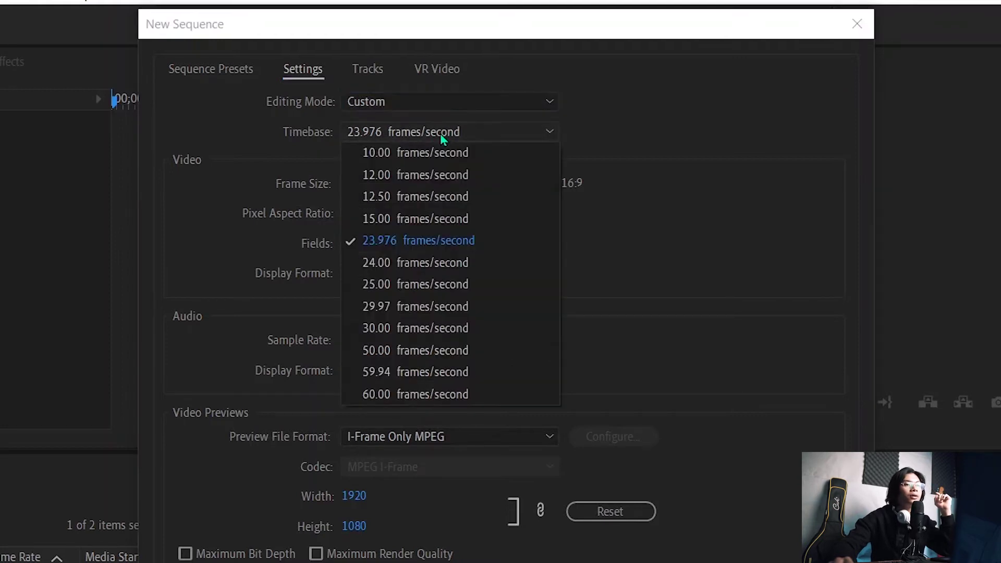
{"action": "left_click", "coordinate": [430, 328]}
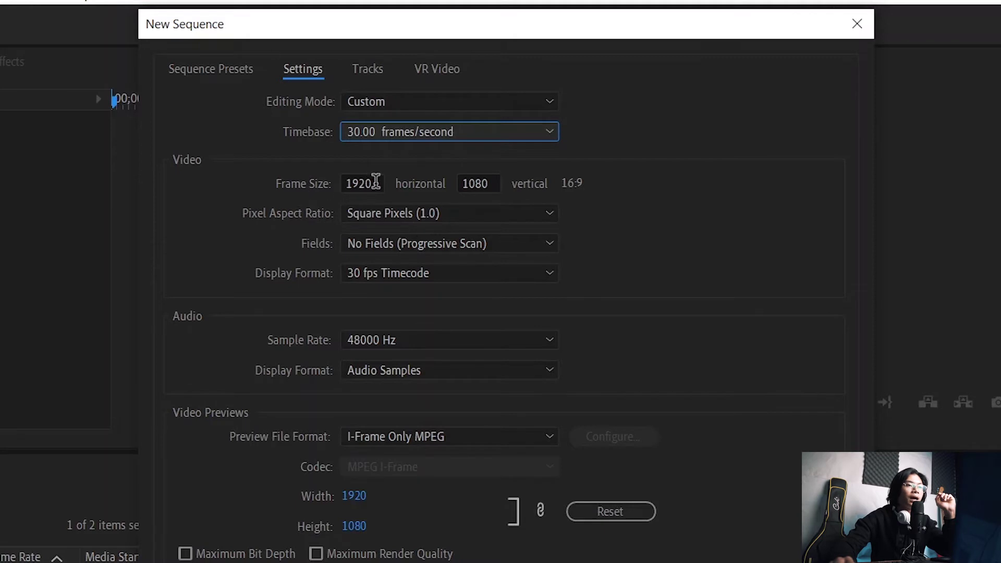
Step: Select the Frame Size width and height fields to prepare them for editing
{"action": "left_click", "coordinate": [381, 184]}
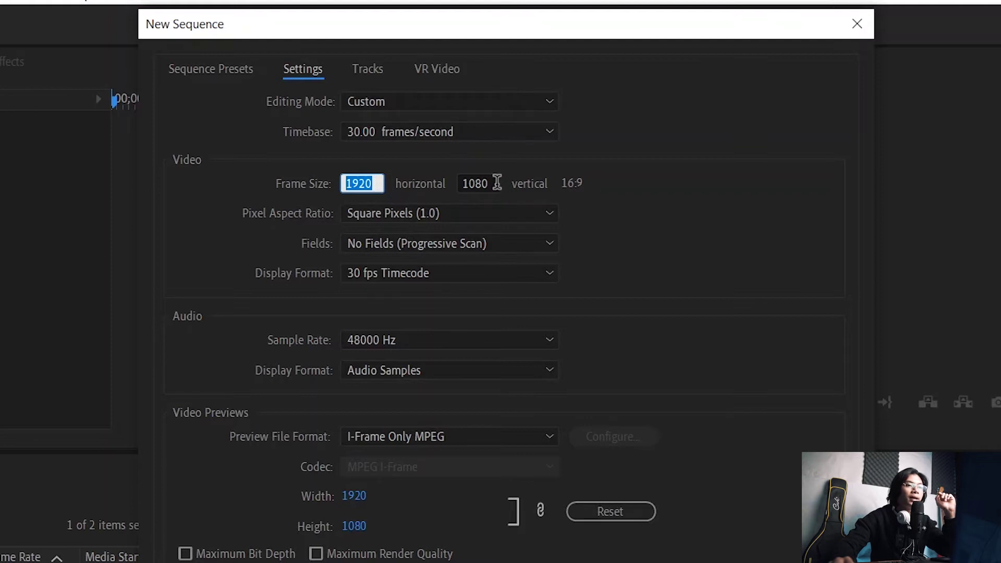
{"action": "left_click", "coordinate": [461, 184]}
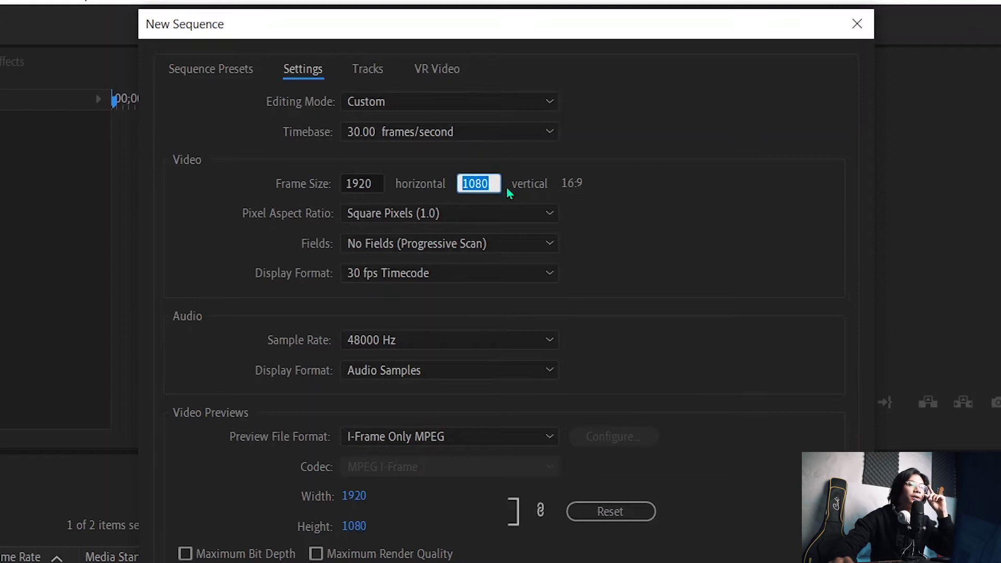
{"action": "left_click", "coordinate": [478, 184]}
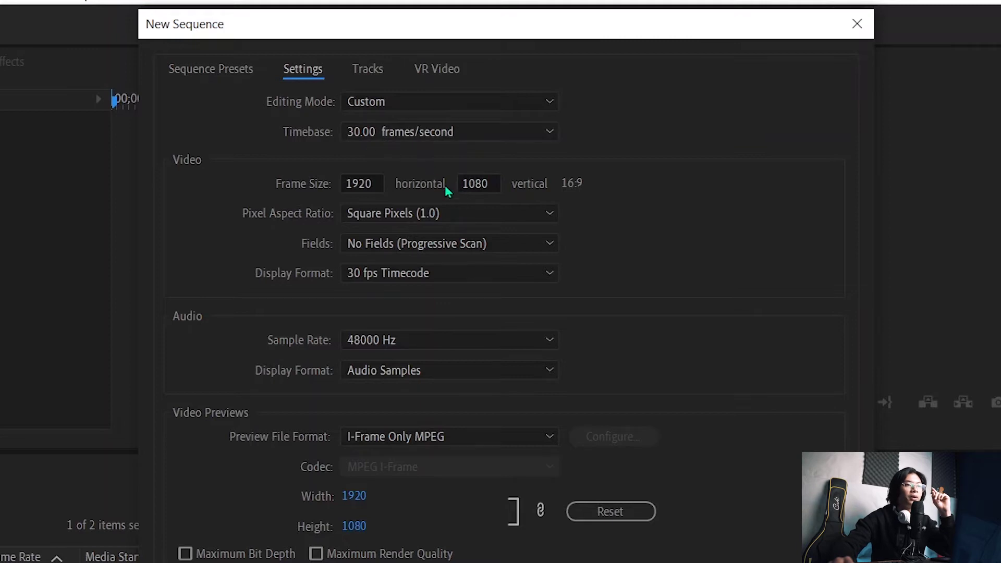
{"action": "left_click", "coordinate": [376, 178]}
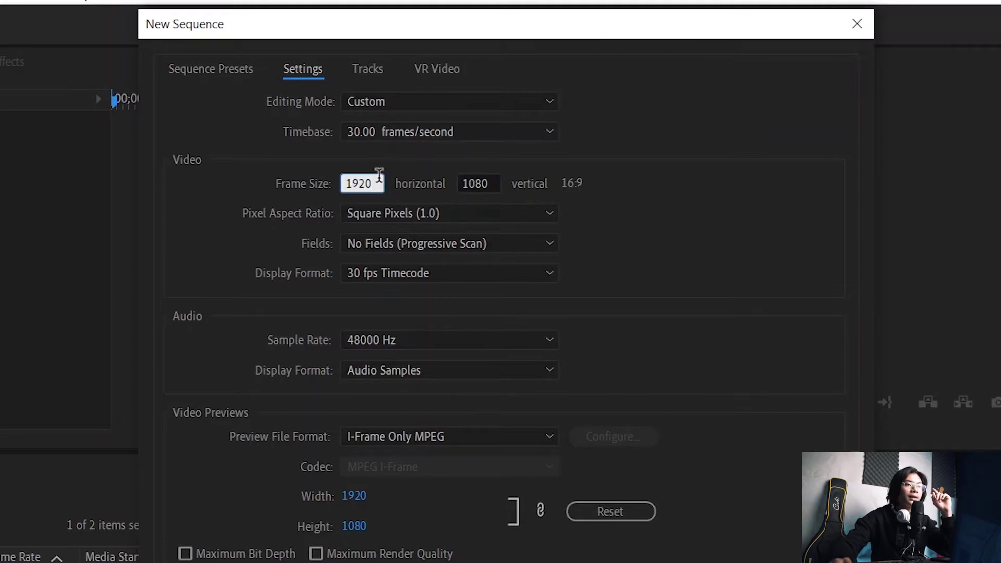
Step: Set Frame Size to 1080 horizontal by 1920 vertical and tick Maximum Render Quality
{"action": "double_click", "coordinate": [366, 183]}
{"action": "type", "text": "1080"}
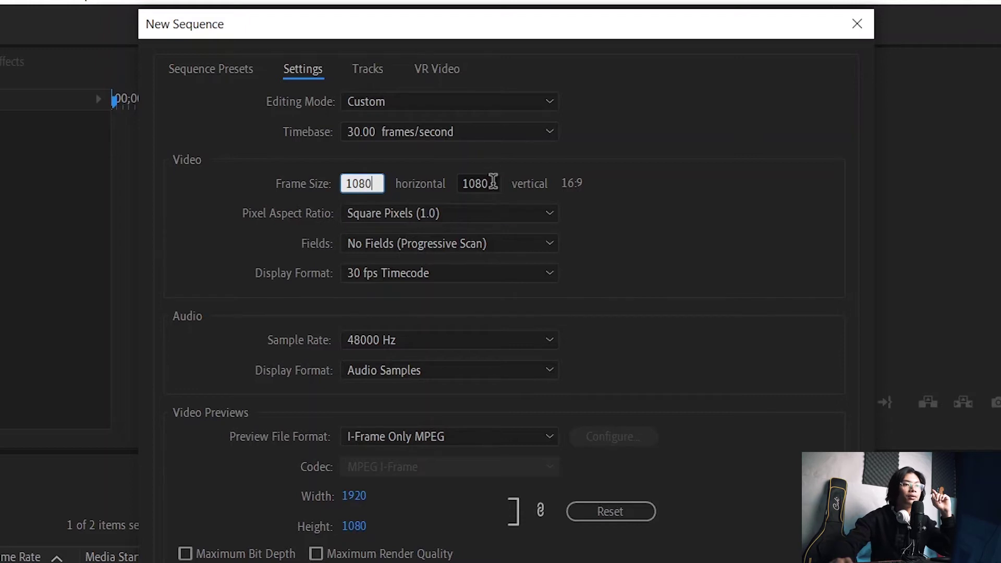
{"action": "left_click", "coordinate": [488, 180]}
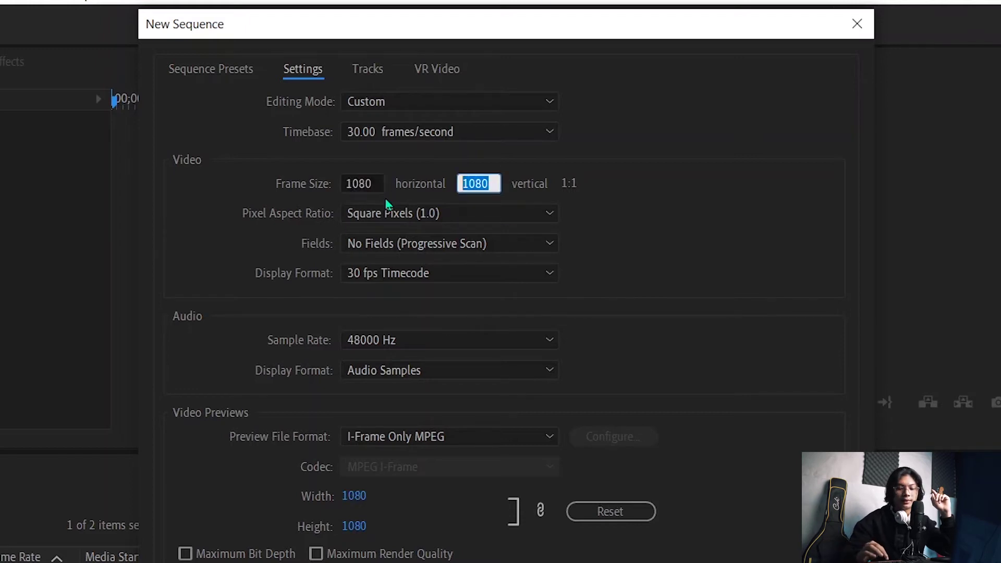
{"action": "type", "text": "1920"}
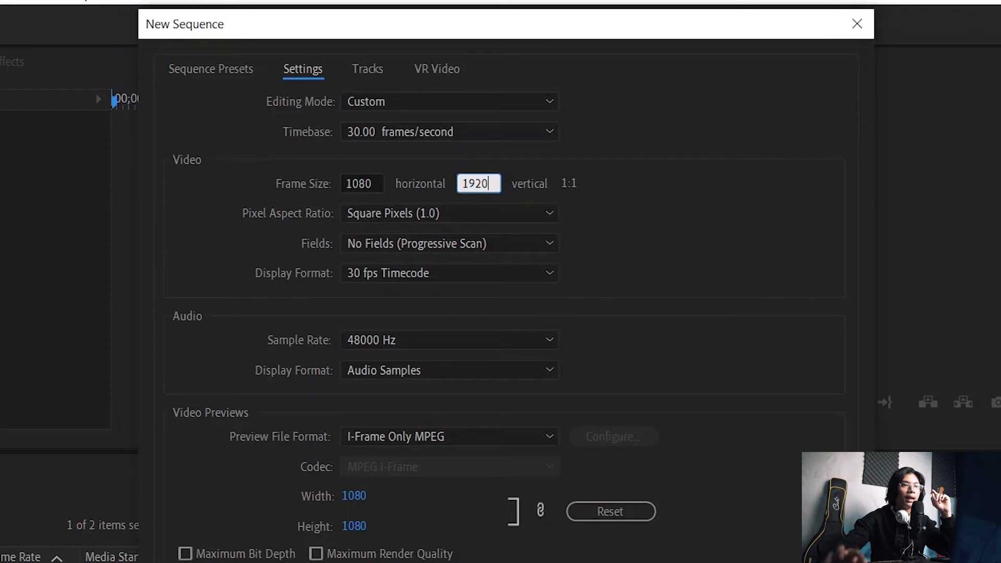
{"action": "left_click", "coordinate": [560, 194]}
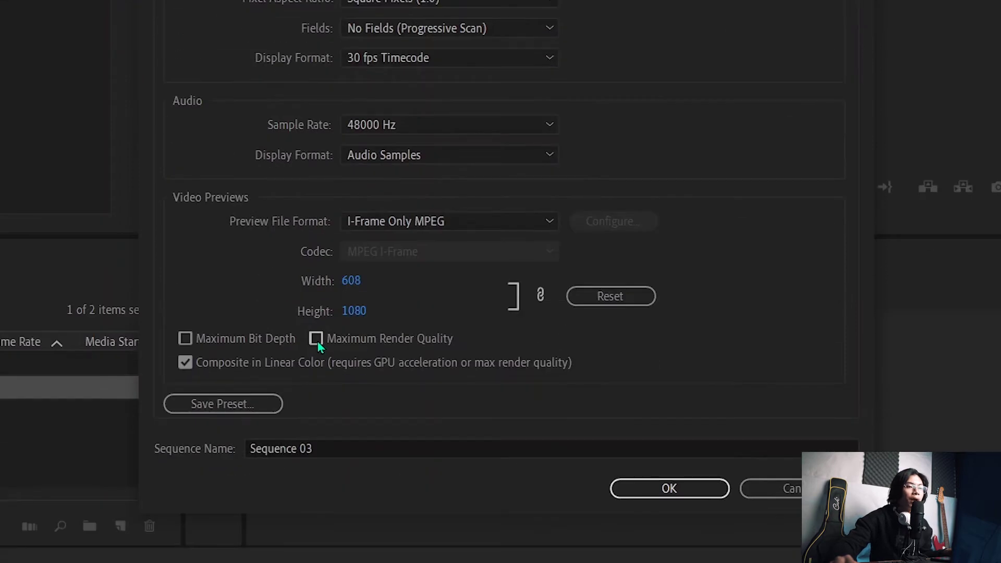
{"action": "left_click", "coordinate": [316, 339]}
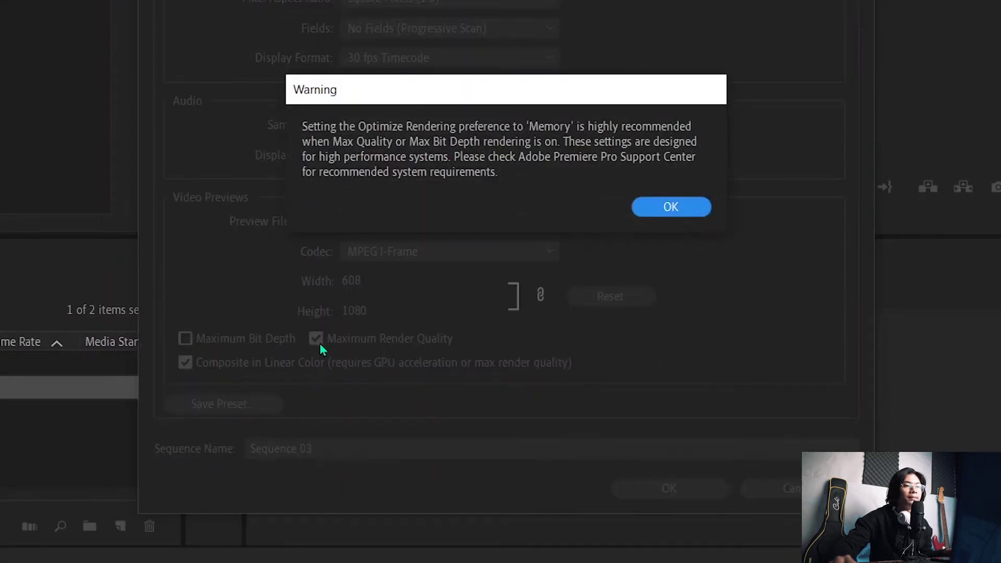
Step: Accept the rendering warning and replace the sequence name with 'For Tik Tok'
{"action": "left_click", "coordinate": [669, 215]}
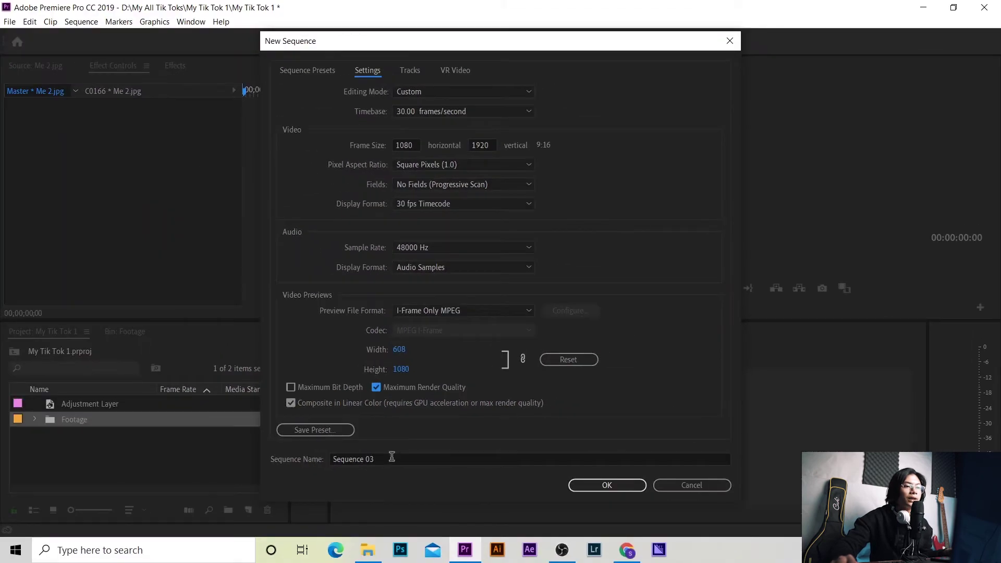
{"action": "left_click_drag", "start_coordinate": [392, 457], "coordinate": [326, 462]}
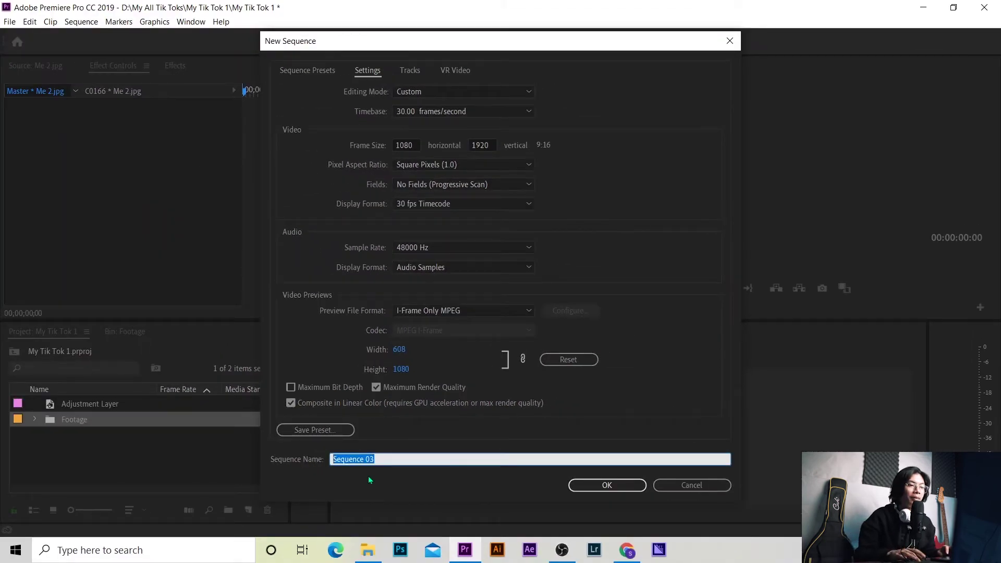
{"action": "key", "text": "BackSpace"}
{"action": "type", "text": "For Ti"}
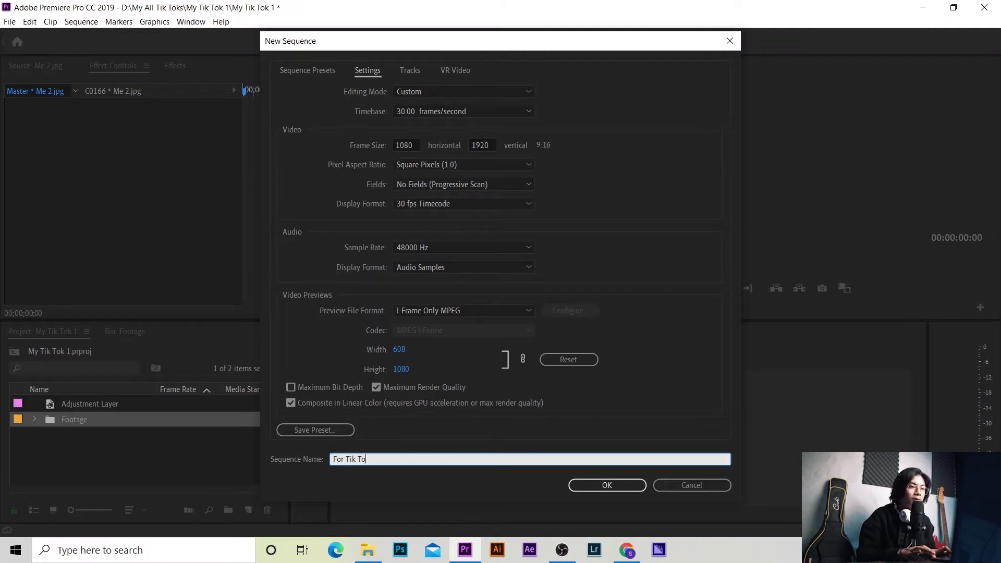
{"action": "type", "text": "k Tok"}
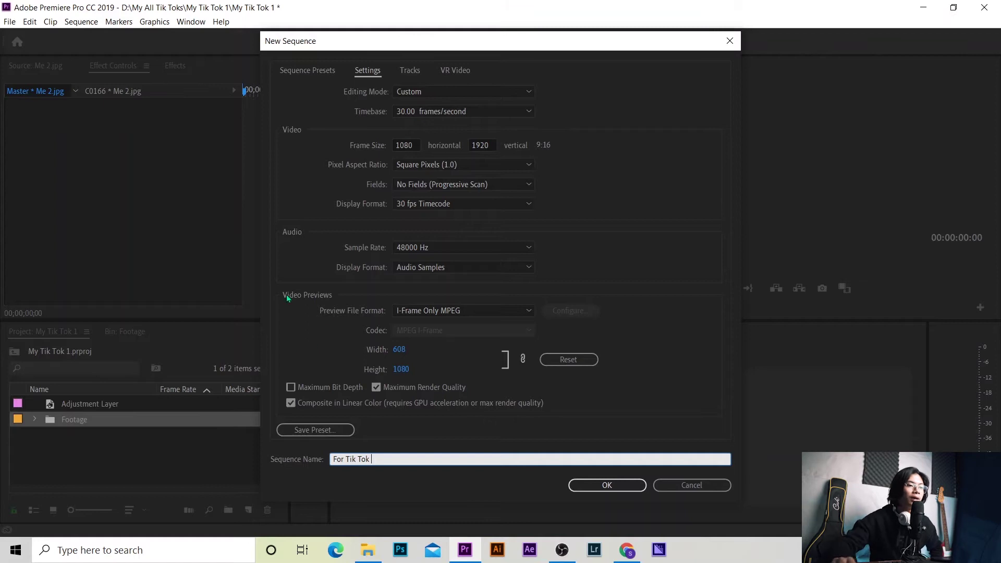
{"action": "left_click", "coordinate": [322, 429]}
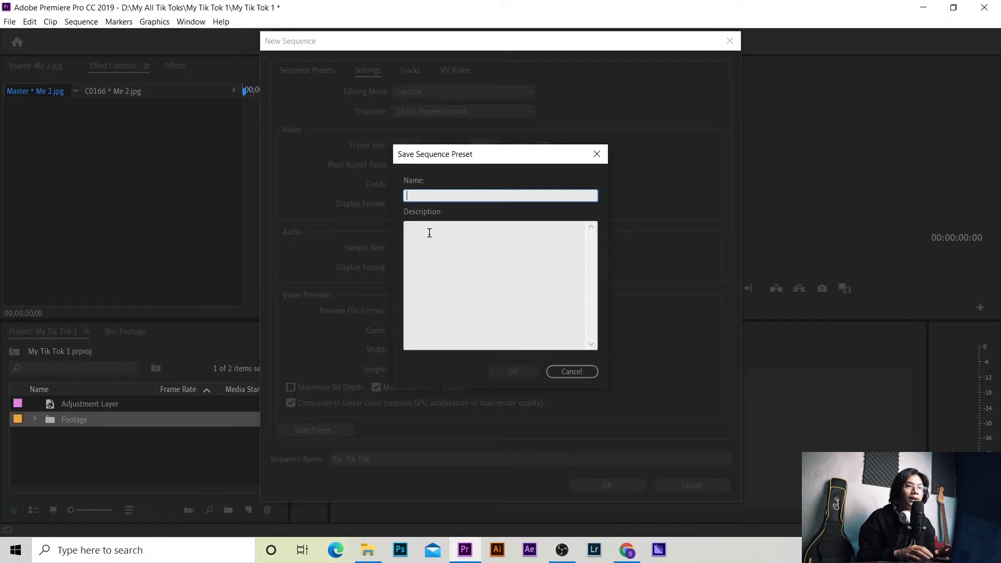
Step: Save the preset as 'Vertical 30 fps For Tik Tok' and show it under Custom presets
{"action": "type", "text": "Vertical 30 fps For Ti"}
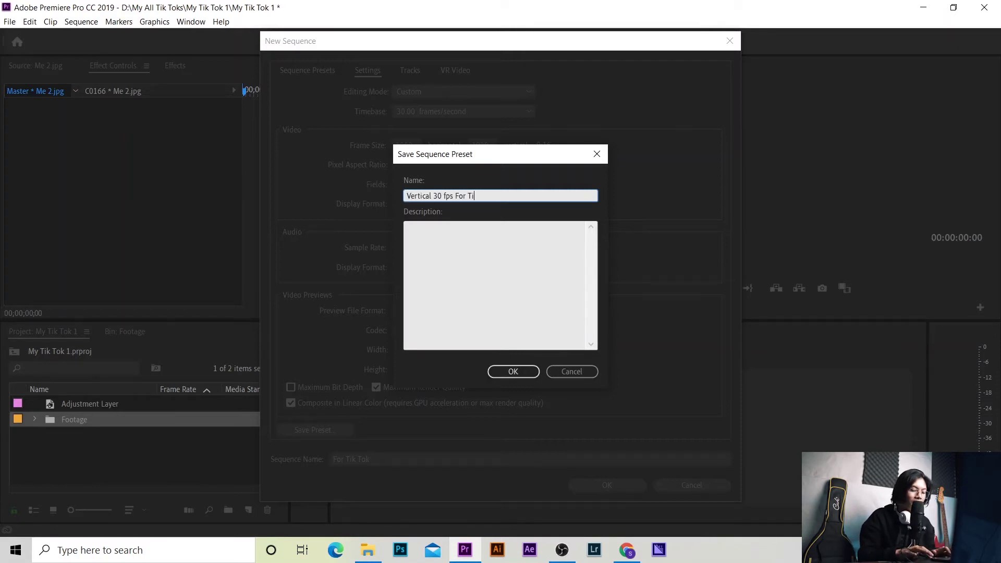
{"action": "type", "text": "k Tok"}
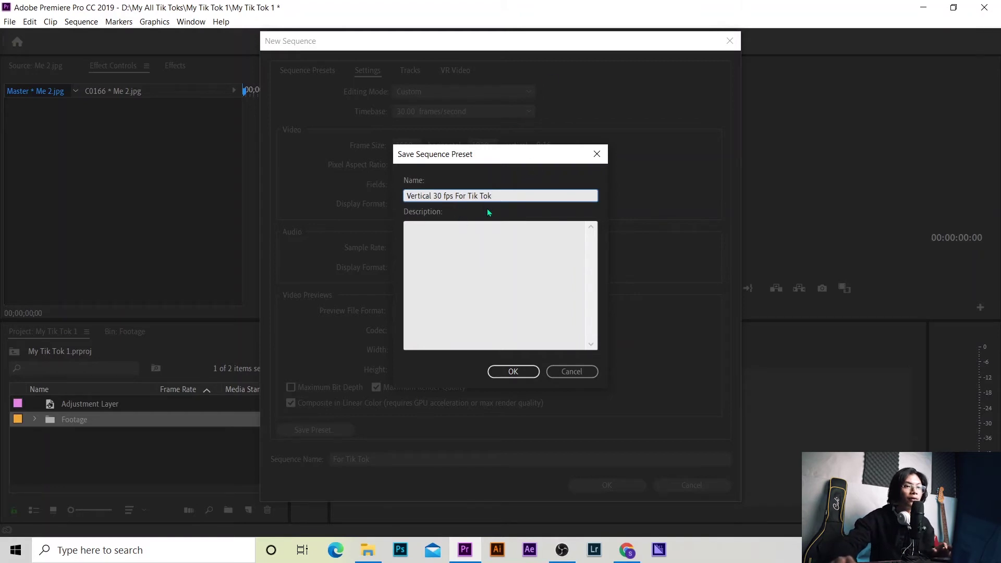
{"action": "left_click", "coordinate": [510, 377]}
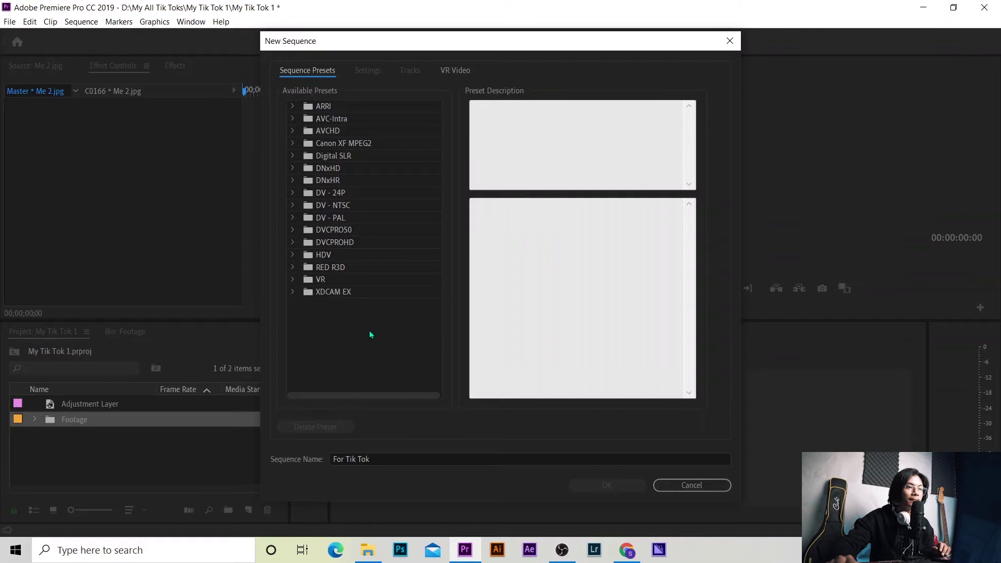
{"action": "left_click", "coordinate": [292, 329]}
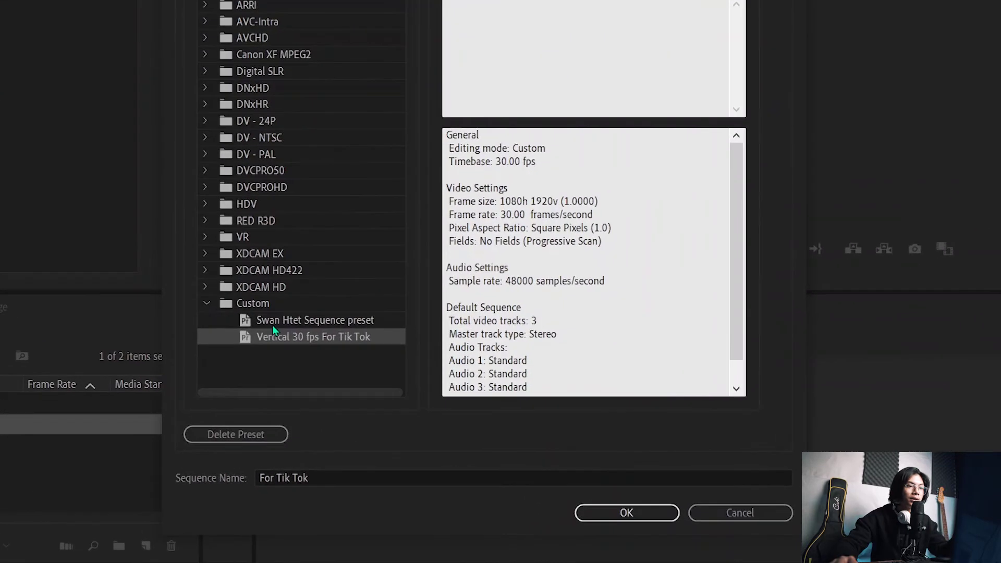
Step: Choose the 'Vertical 30 fps For Tik Tok' preset and create the sequence named For Tik Tok
{"action": "left_click", "coordinate": [278, 339]}
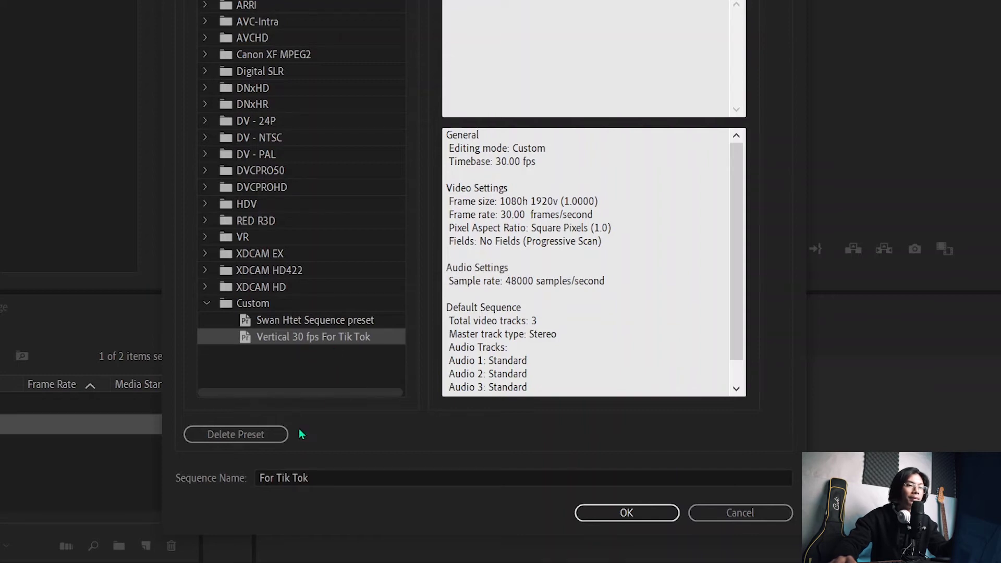
{"action": "left_click_drag", "start_coordinate": [325, 477], "coordinate": [218, 477]}
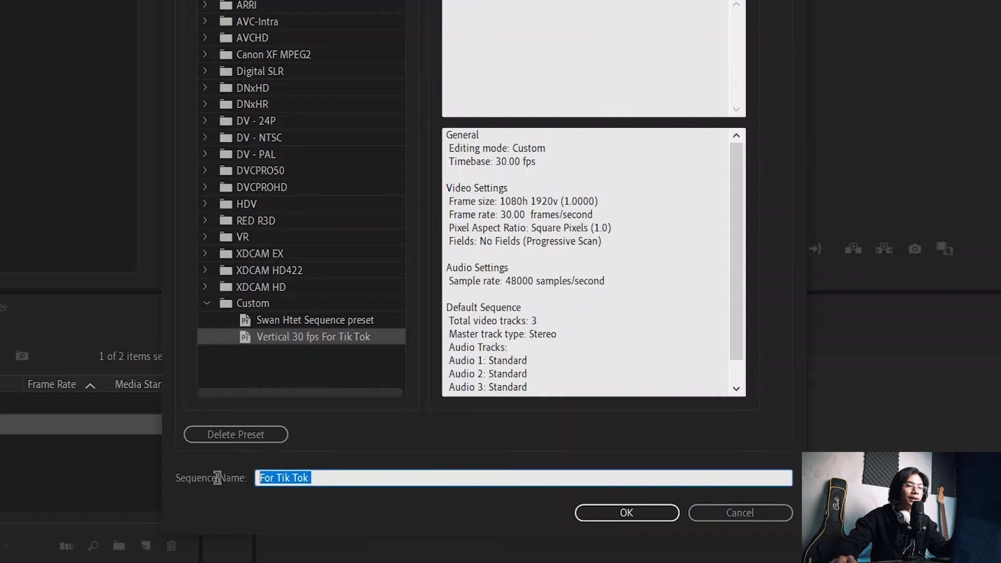
{"action": "left_click", "coordinate": [341, 478]}
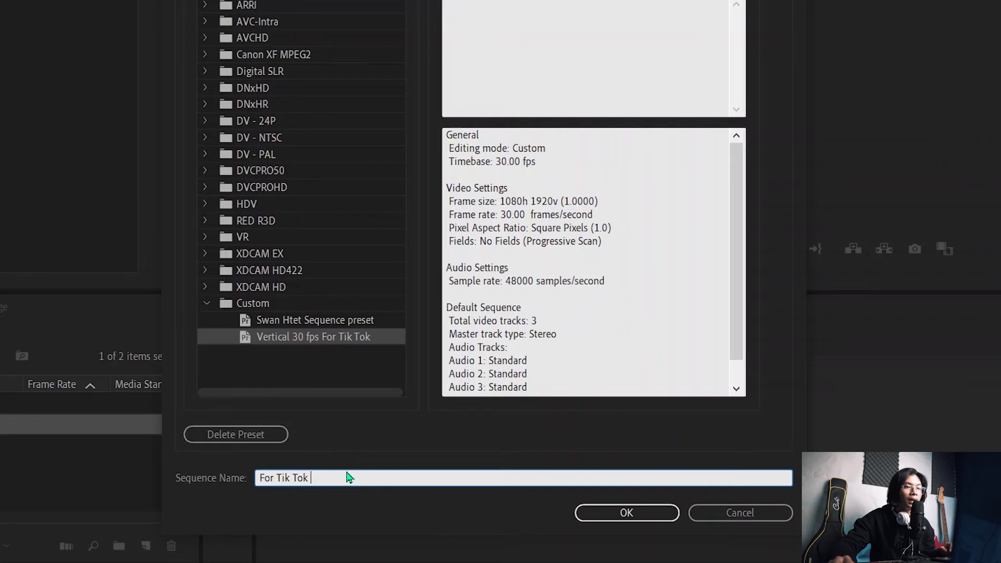
{"action": "left_click", "coordinate": [628, 512]}
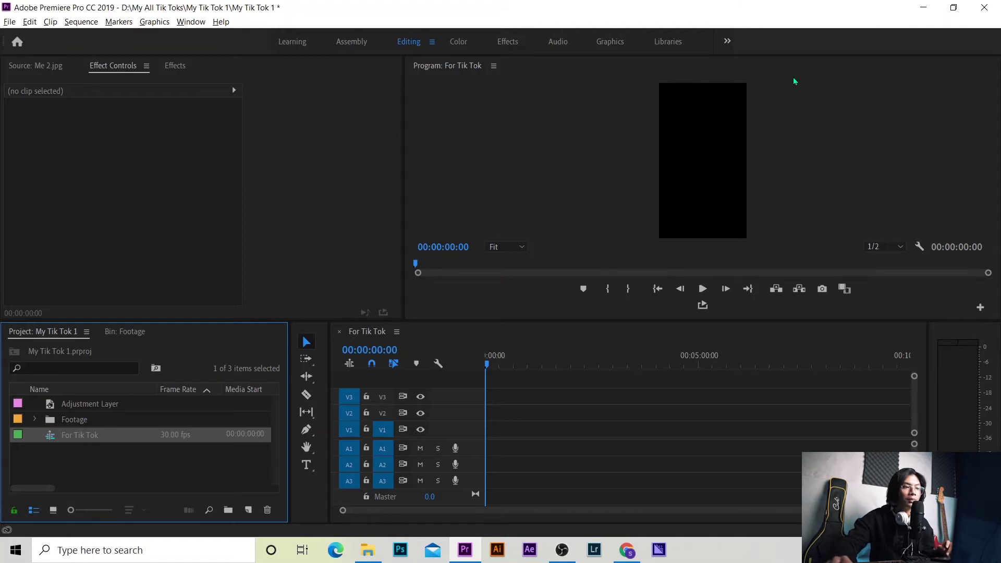
Step: Open C0166.MP4 from the Footage bin in the Source monitor
{"action": "left_click", "coordinate": [39, 417]}
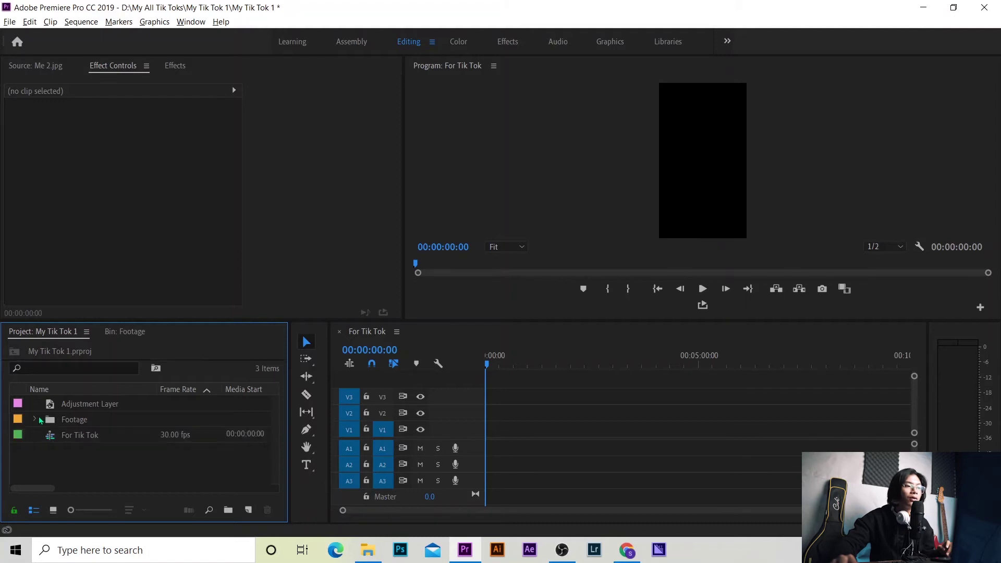
{"action": "left_click", "coordinate": [36, 418]}
{"action": "scroll", "coordinate": [103, 453], "scroll_direction": "down", "scroll_amount": 2}
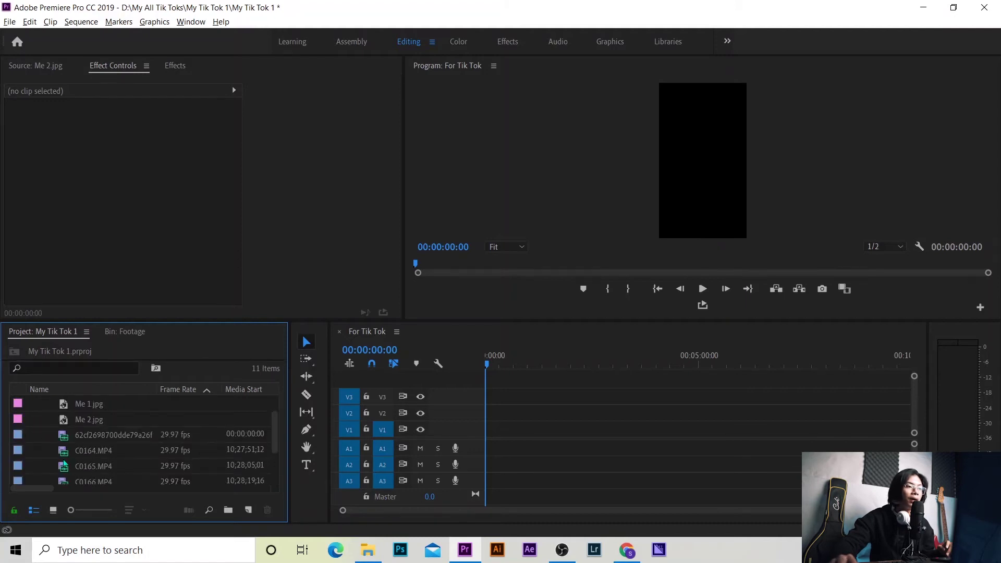
{"action": "double_click", "coordinate": [86, 452]}
{"action": "scroll", "coordinate": [78, 459], "scroll_direction": "down", "scroll_amount": 2}
{"action": "double_click", "coordinate": [65, 454]}
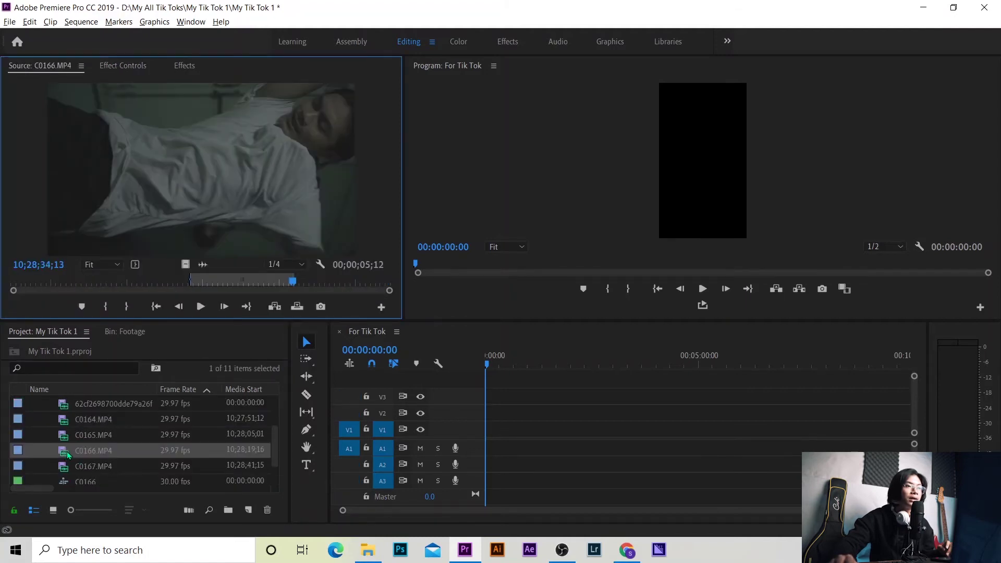
{"action": "scroll", "coordinate": [78, 459], "scroll_direction": "down", "scroll_amount": 1}
Step: Drag C0166's video only onto V1, keep existing sequence settings, and play it back
{"action": "left_click_drag", "start_coordinate": [185, 265], "coordinate": [502, 431]}
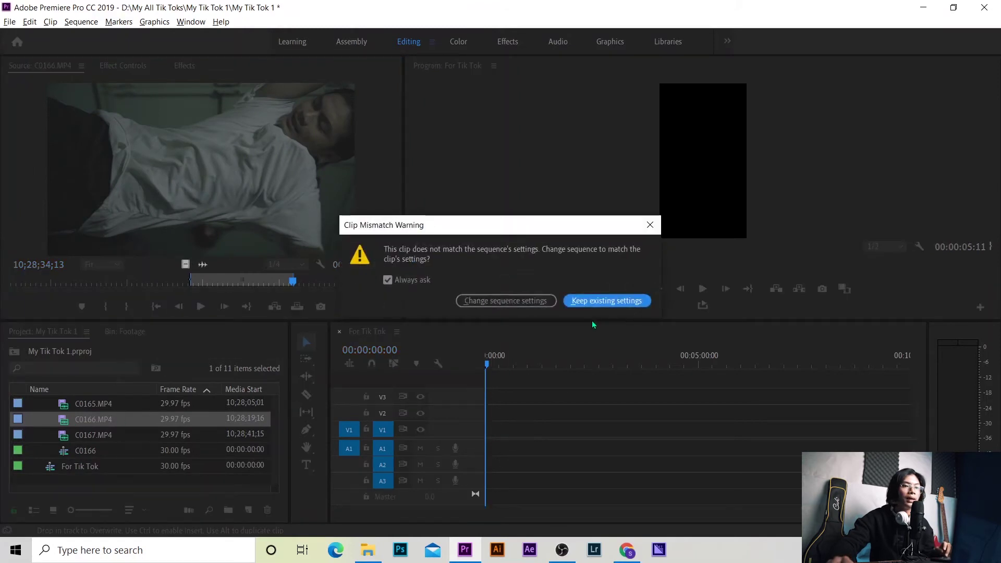
{"action": "left_click", "coordinate": [595, 305]}
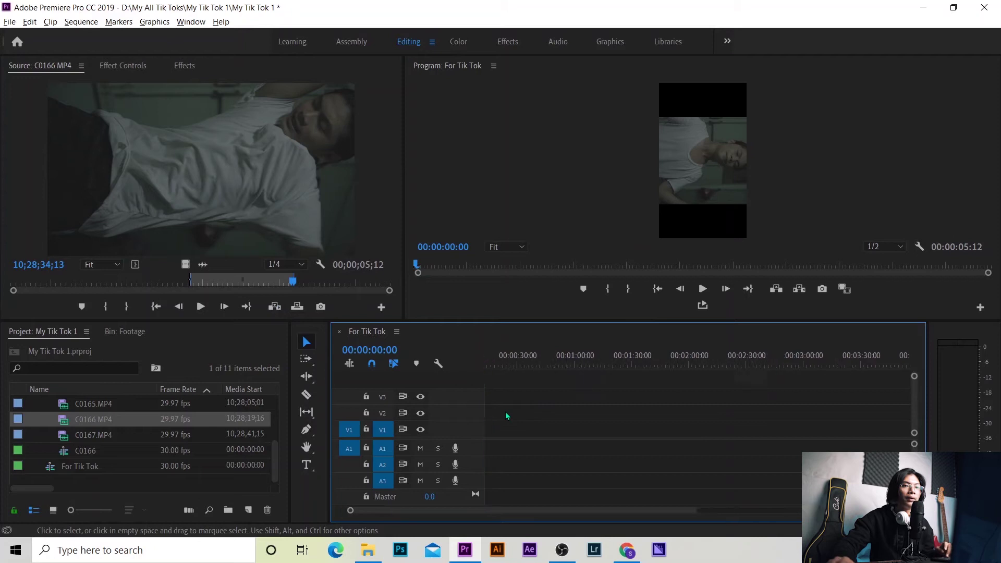
{"action": "scroll", "coordinate": [544, 419], "scroll_direction": "up", "scroll_amount": 5}
{"action": "key", "text": "space"}
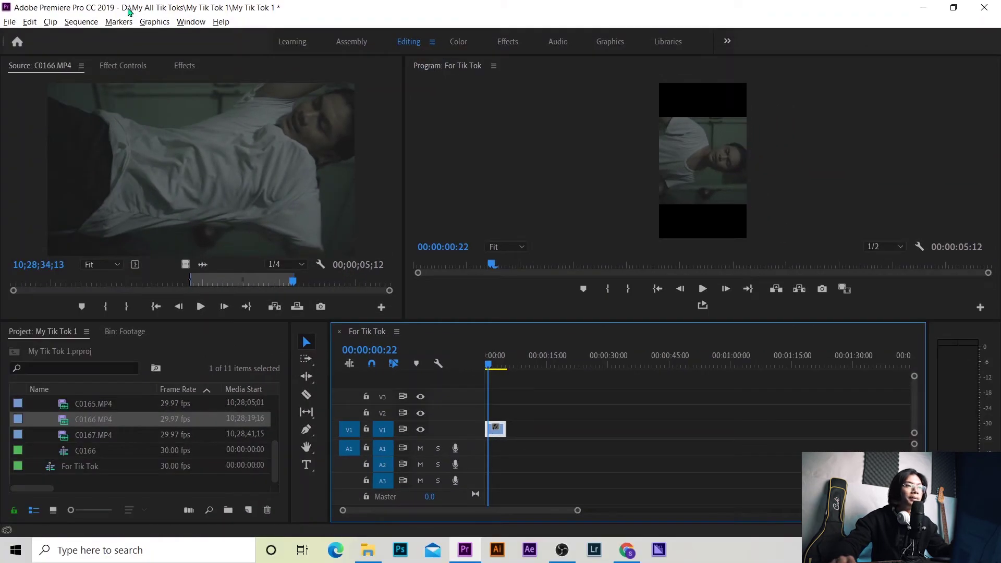
{"action": "left_click", "coordinate": [125, 66]}
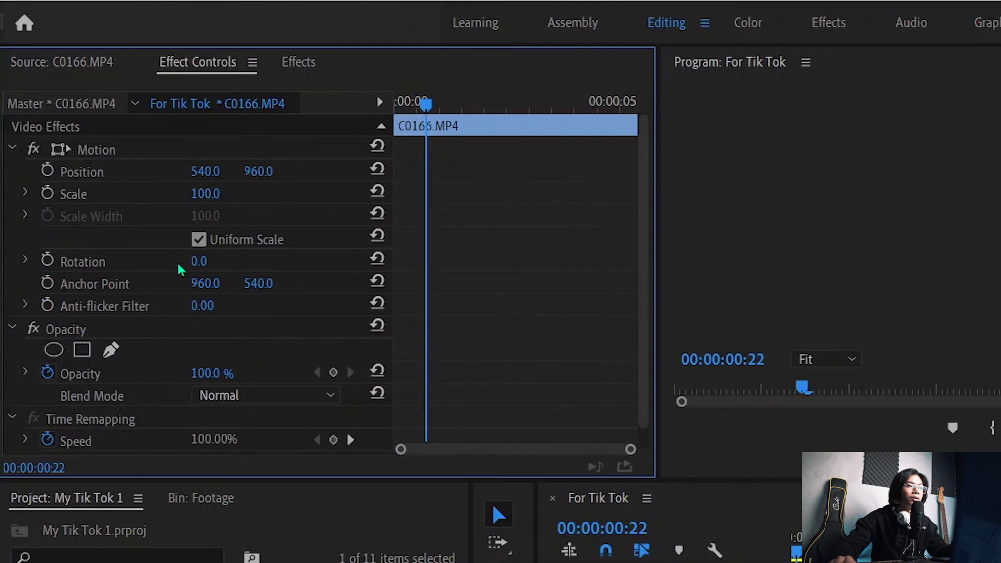
Step: Set the clip's Motion Rotation to 90°, then correct it to -90°
{"action": "left_click", "coordinate": [200, 240]}
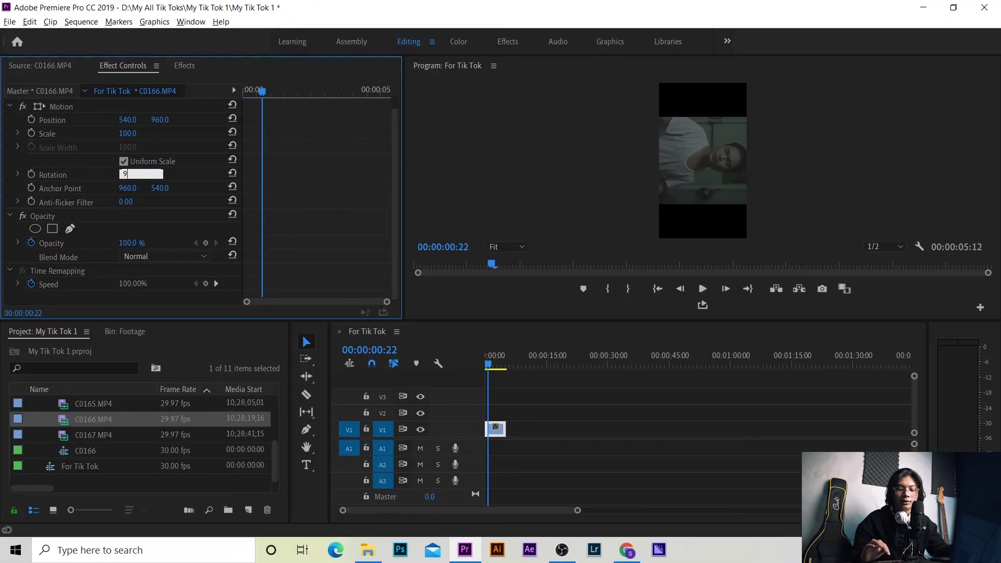
{"action": "type", "text": "90"}
{"action": "key", "text": "Return"}
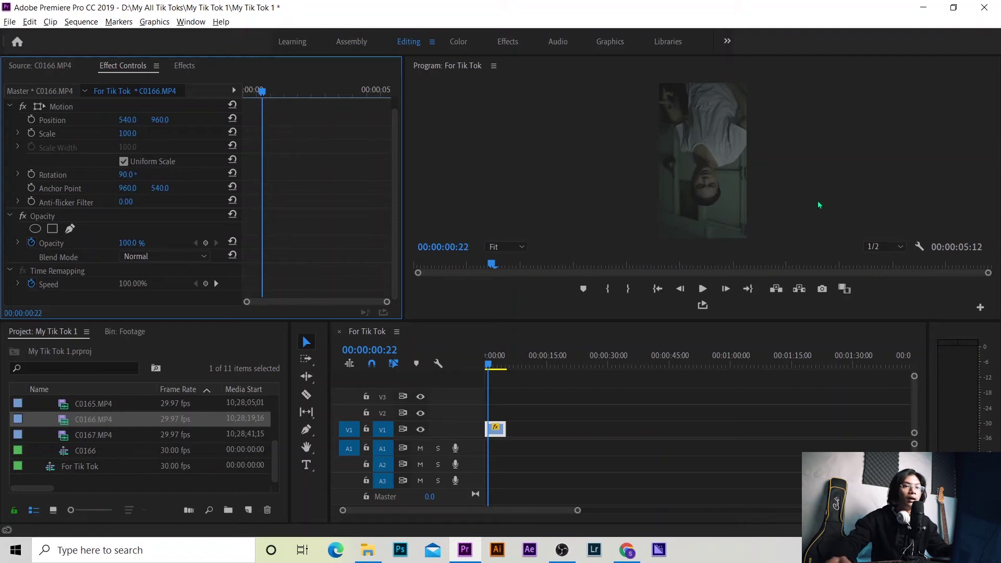
{"action": "left_click", "coordinate": [130, 175]}
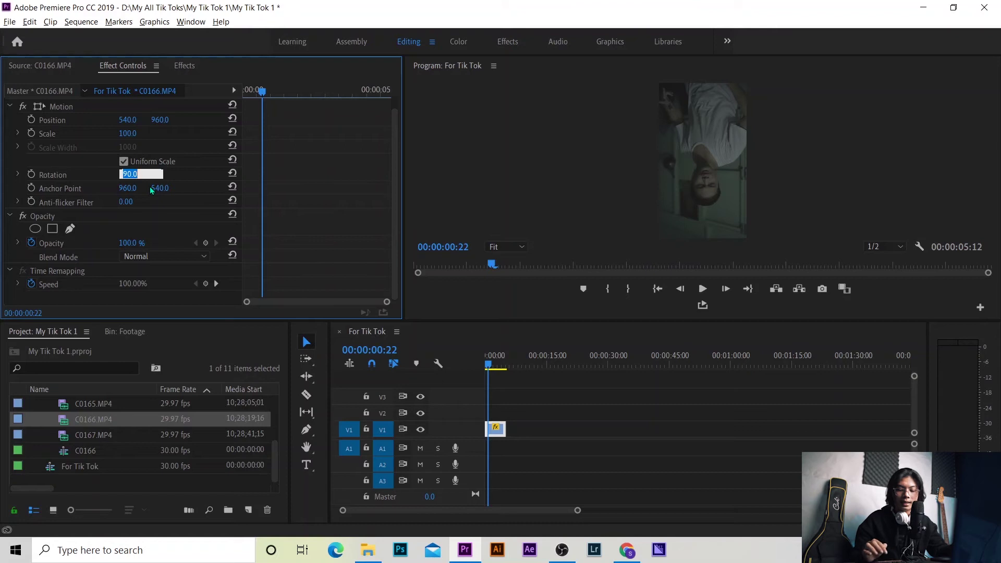
{"action": "type", "text": "-"}
{"action": "key", "text": "Return"}
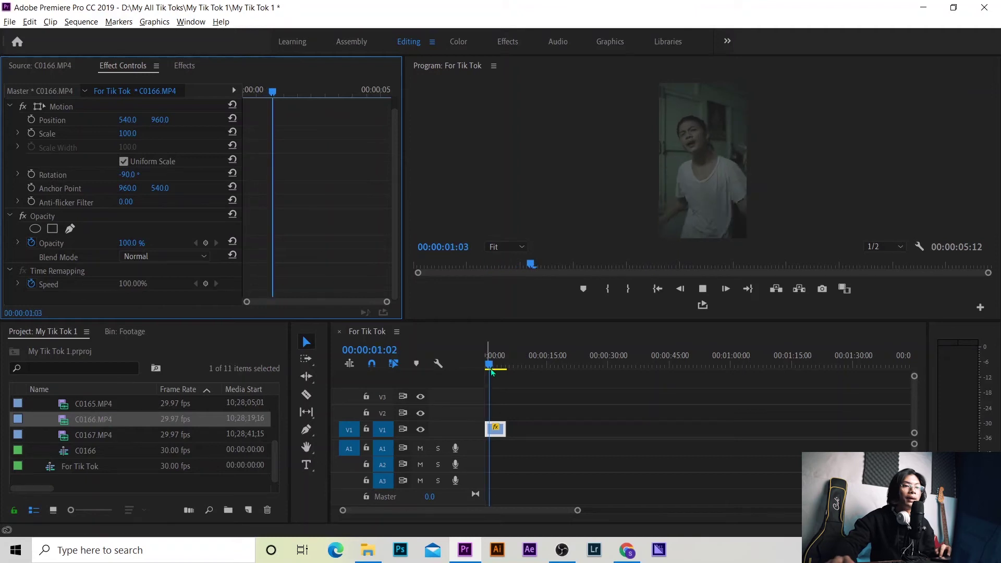
{"action": "left_click", "coordinate": [570, 370]}
{"action": "key", "text": "Home"}
{"action": "key", "text": "space"}
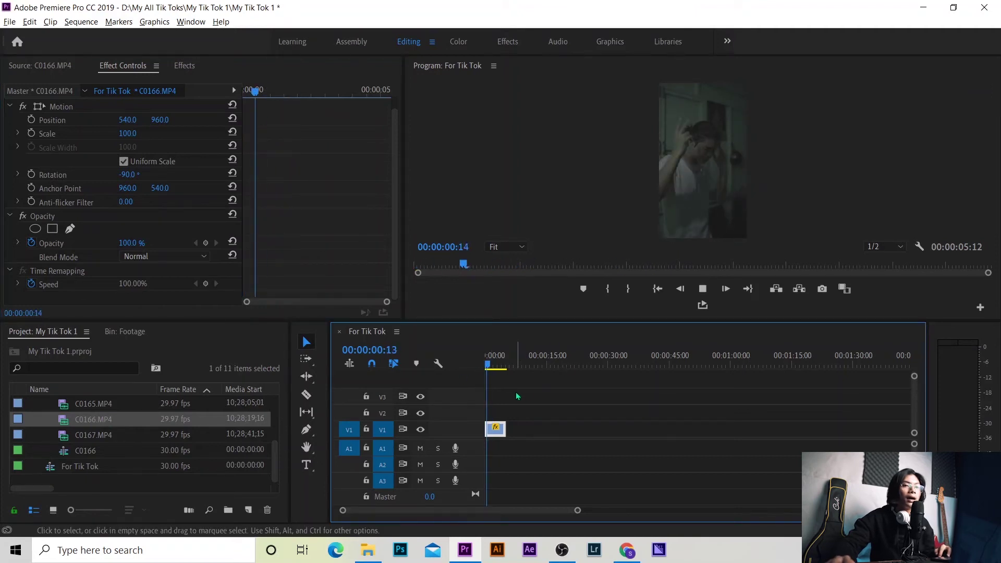
{"action": "key", "text": "space"}
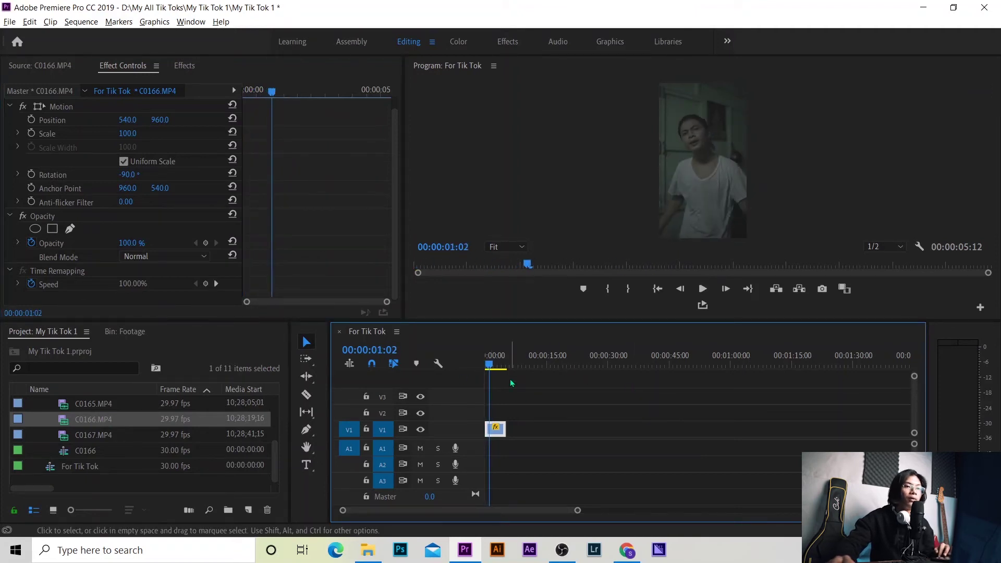
{"action": "key", "text": "space"}
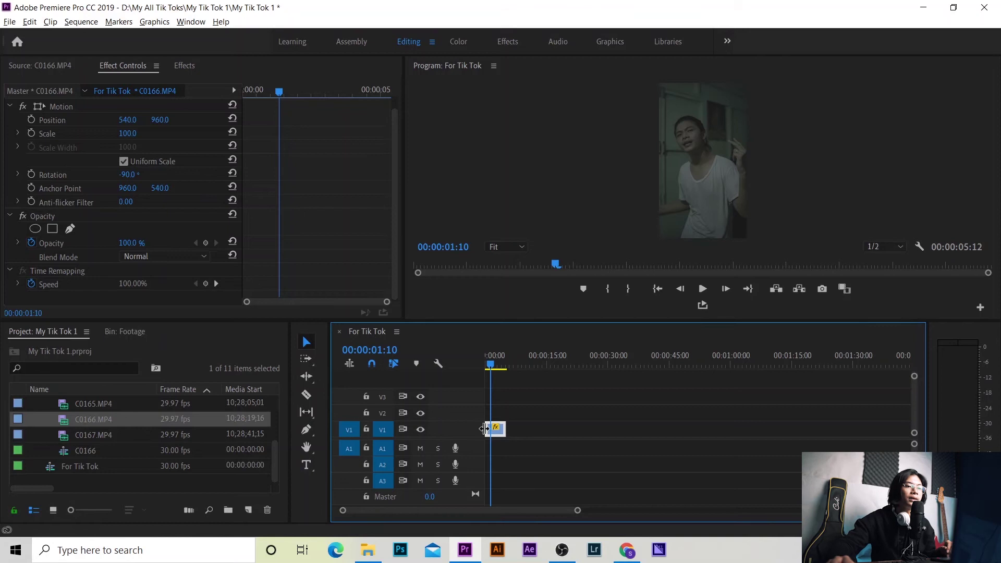
{"action": "left_click", "coordinate": [520, 371]}
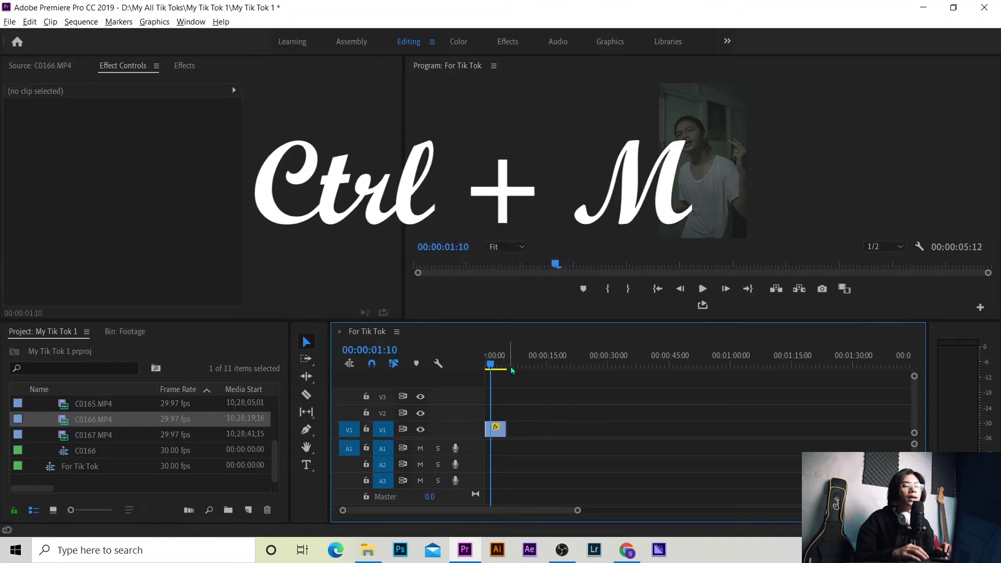
Step: Open Export Settings with Ctrl+M, keep H.264 format, and review the Match Source - High bitrate preset
{"action": "key", "text": "ctrl+m"}
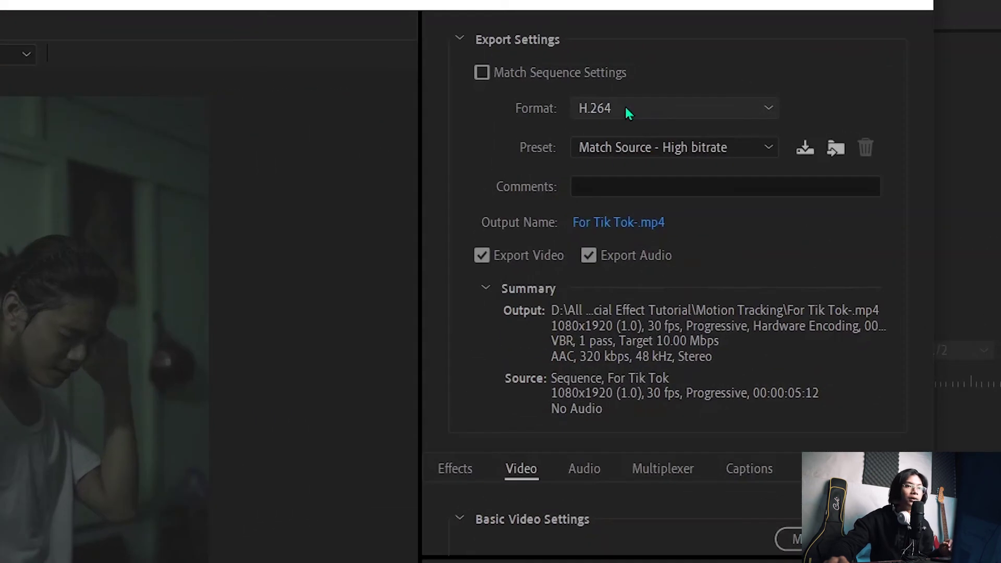
{"action": "left_click", "coordinate": [625, 108]}
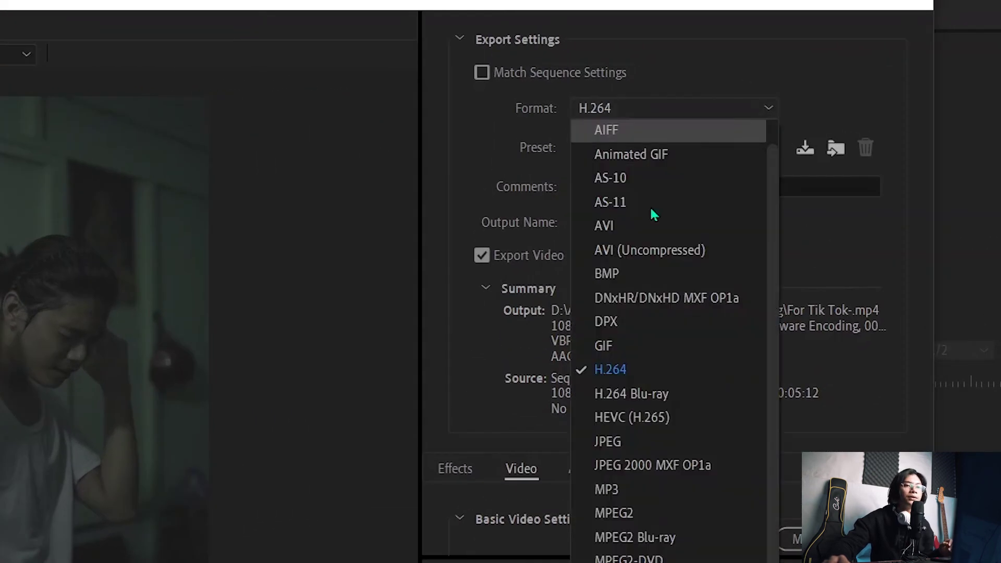
{"action": "left_click", "coordinate": [694, 367]}
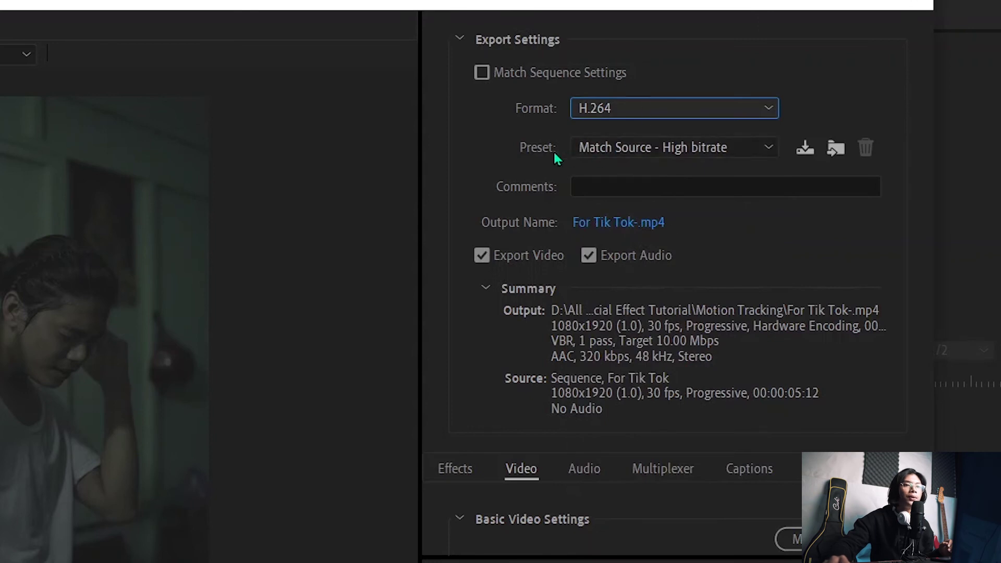
{"action": "left_click", "coordinate": [664, 151]}
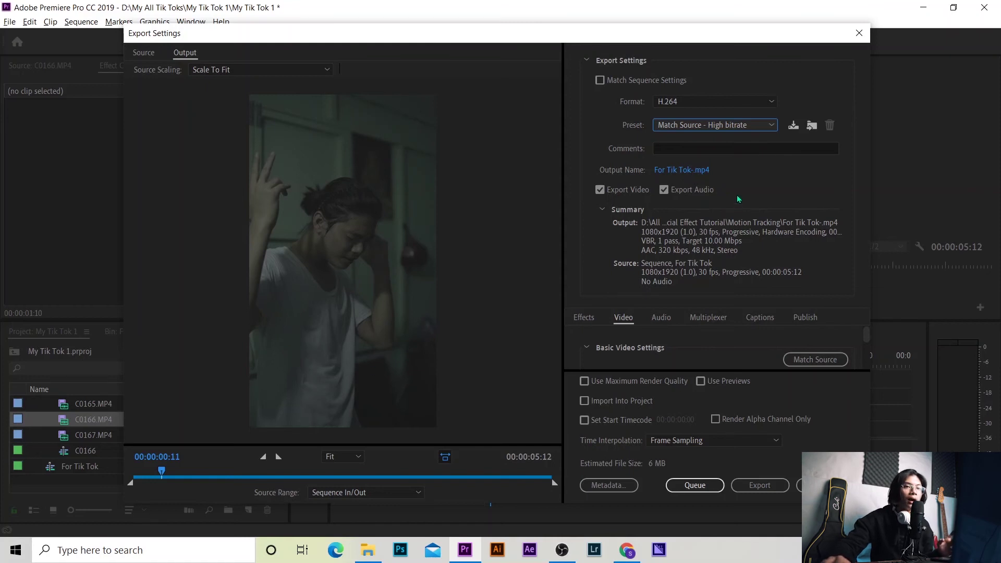
{"action": "left_click", "coordinate": [736, 127]}
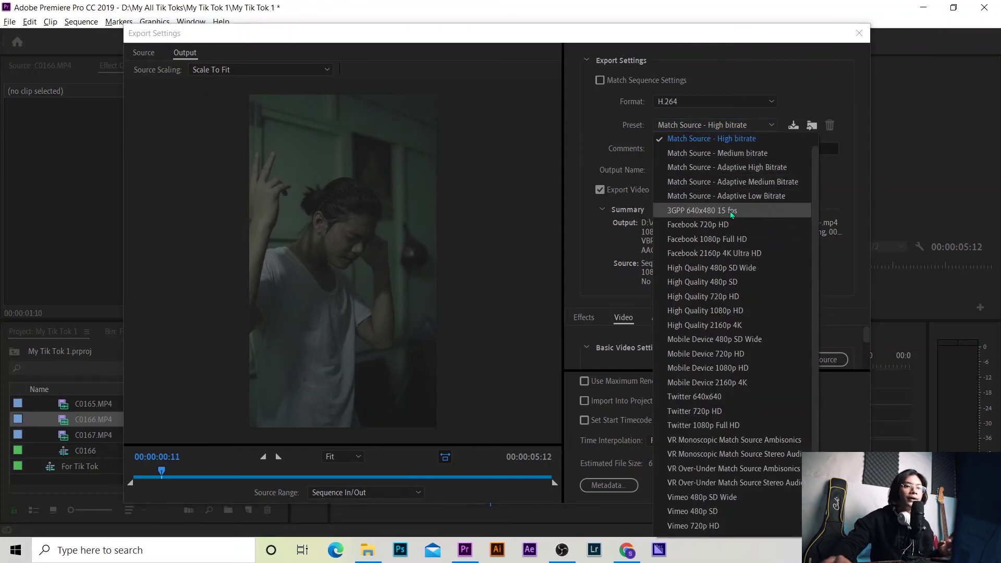
{"action": "left_click", "coordinate": [731, 240]}
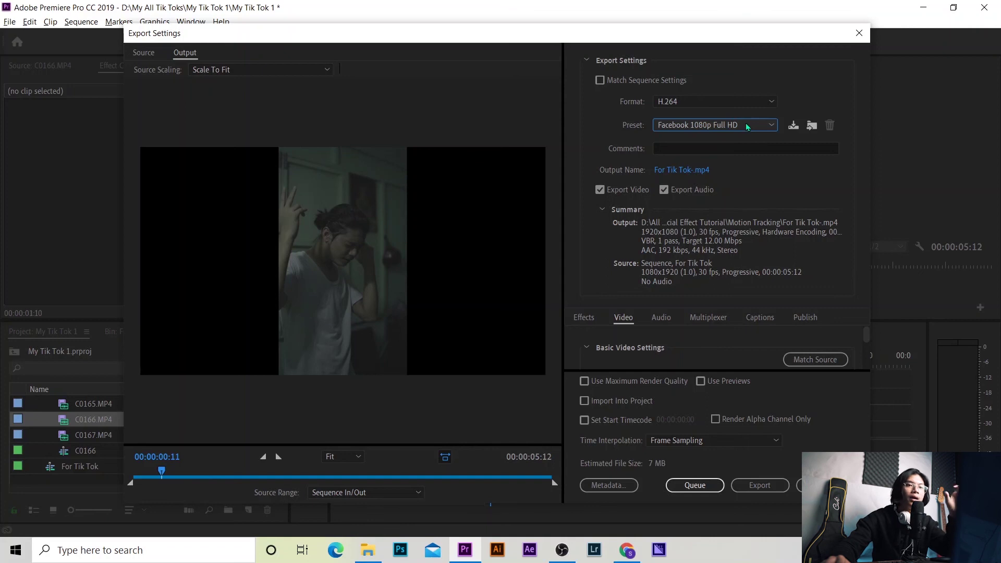
{"action": "left_click", "coordinate": [748, 126]}
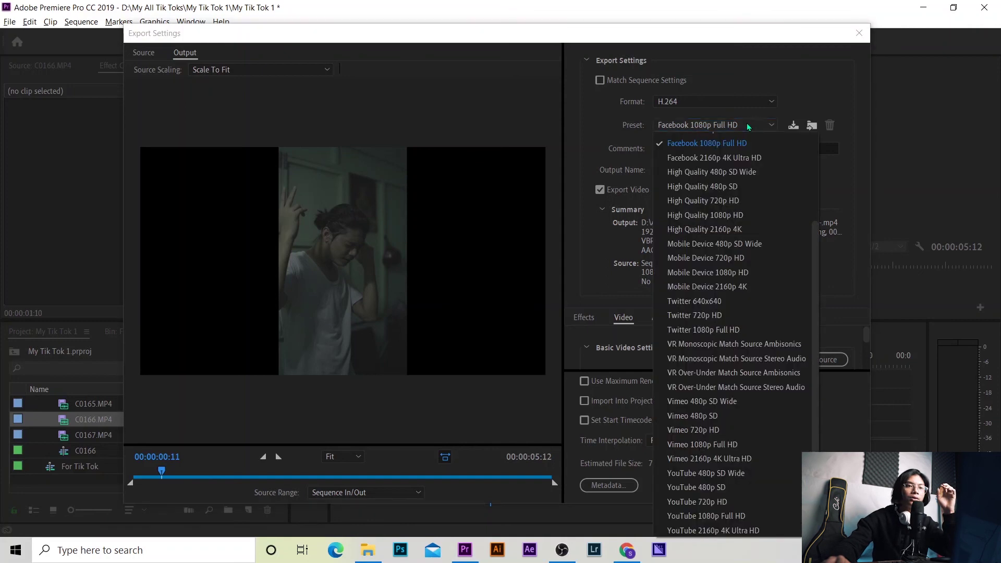
{"action": "left_click", "coordinate": [720, 125]}
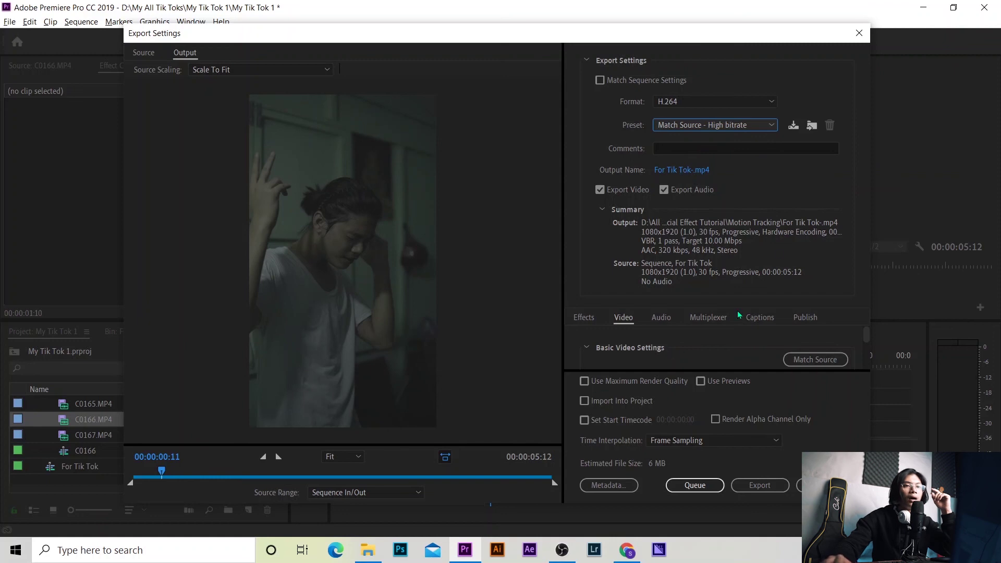
{"action": "left_click", "coordinate": [763, 486]}
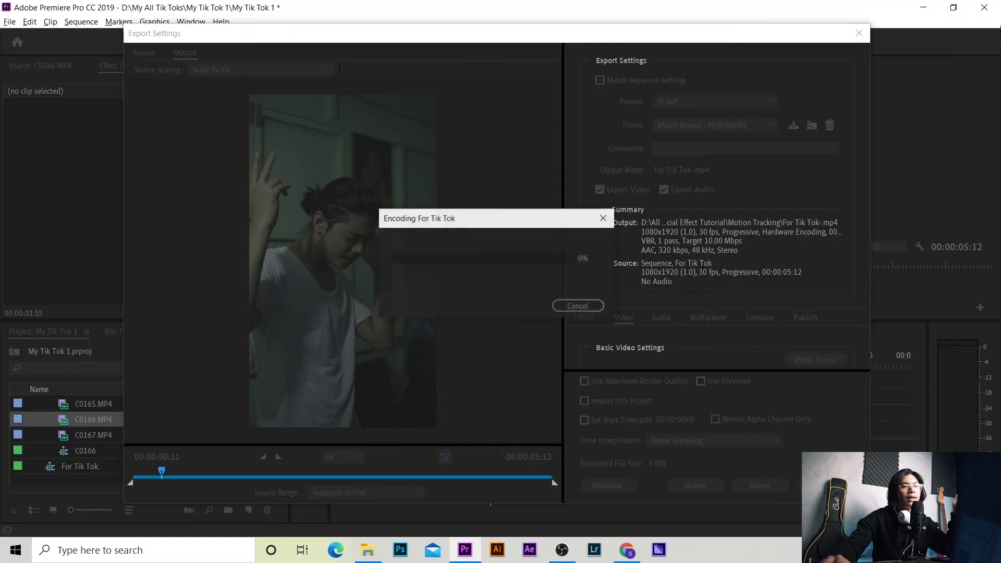
{"action": "left_click", "coordinate": [603, 219]}
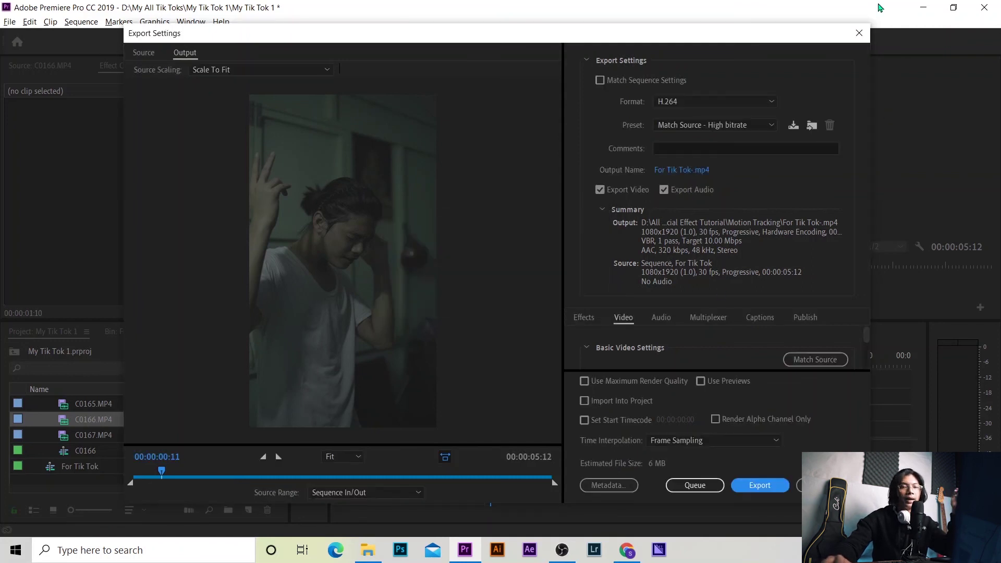